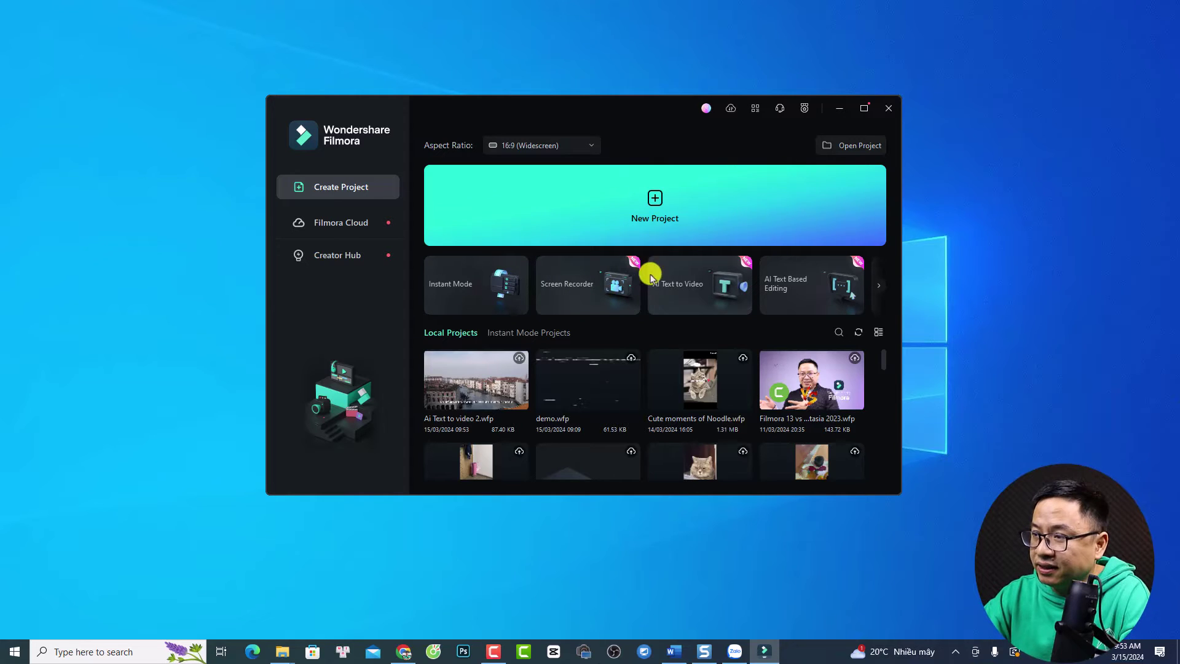
Open the AI Text to Video dialog from the Filmora launcher card.
{"action": "mouse_move", "coordinate": [689, 296]}
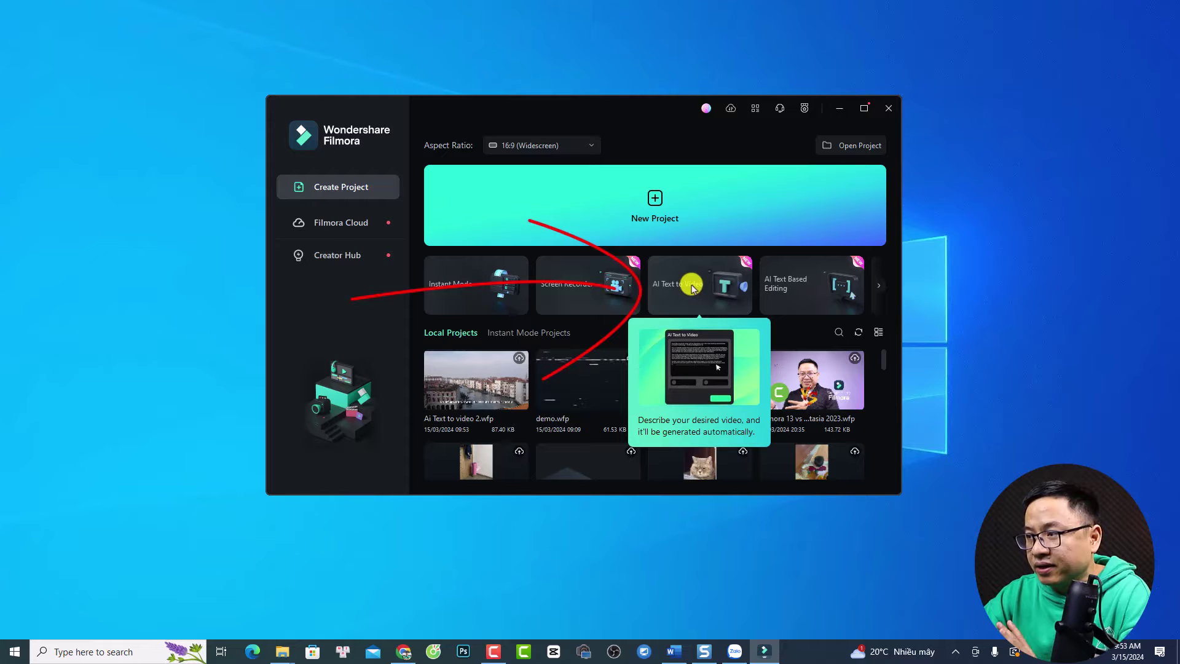
{"action": "left_click", "coordinate": [678, 284]}
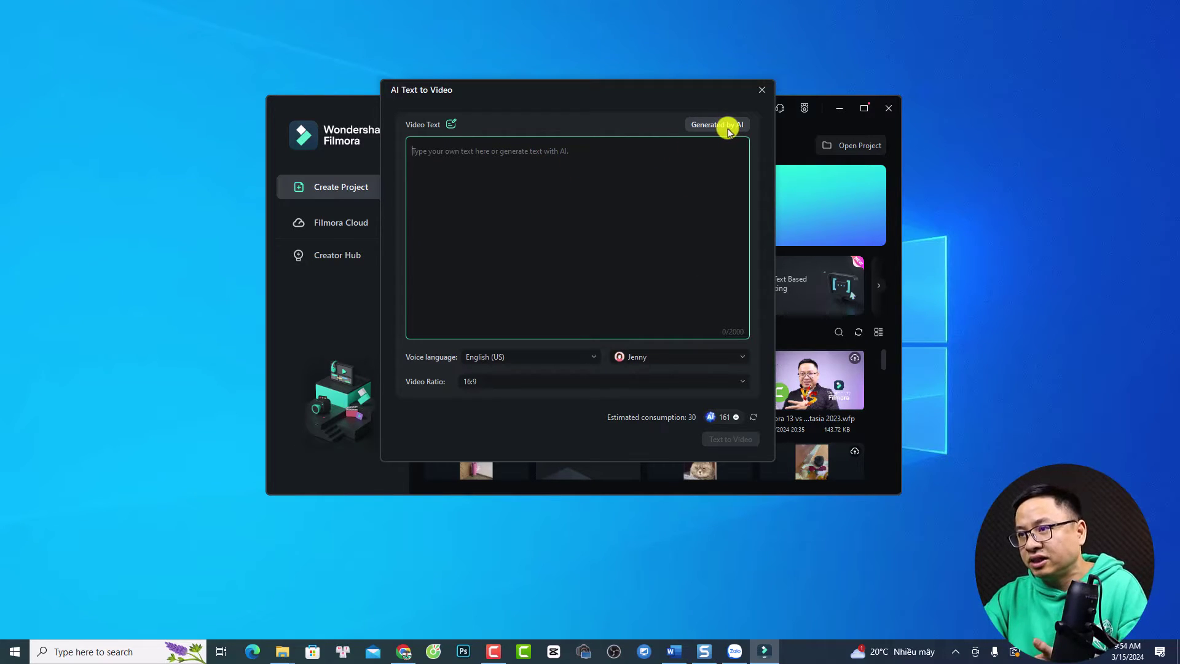
Bring the Word YouTube-growth article forward and scroll up to its introduction.
{"action": "left_click", "coordinate": [673, 651]}
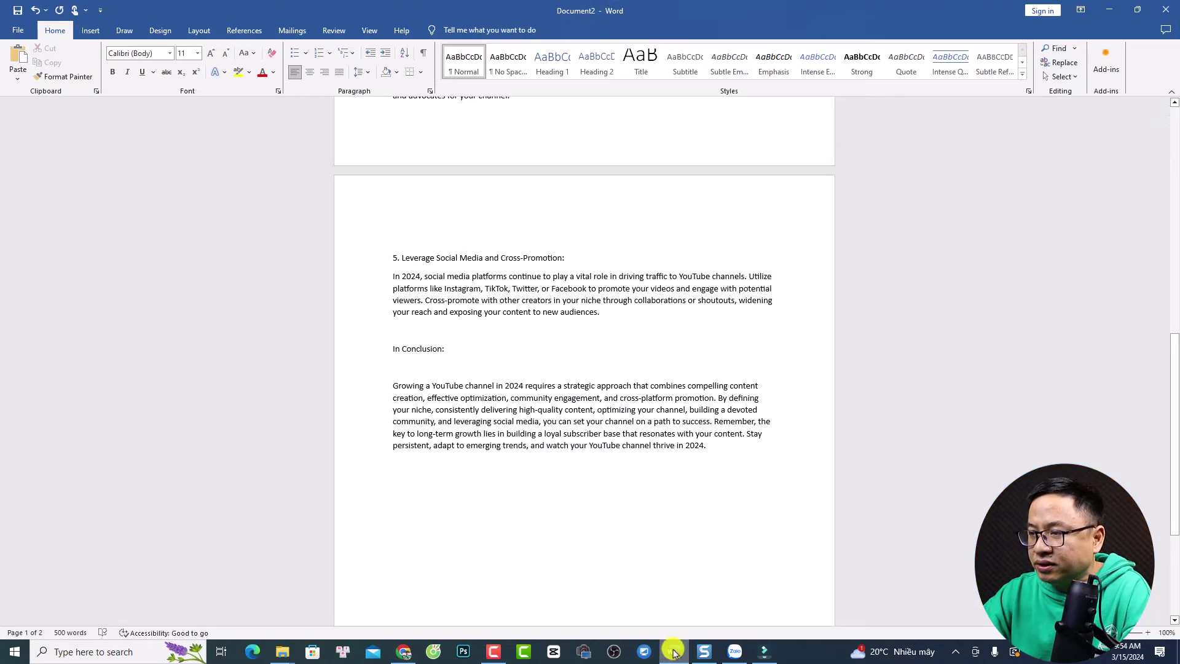
{"action": "scroll", "coordinate": [479, 397], "scroll_direction": "up", "scroll_amount": 8}
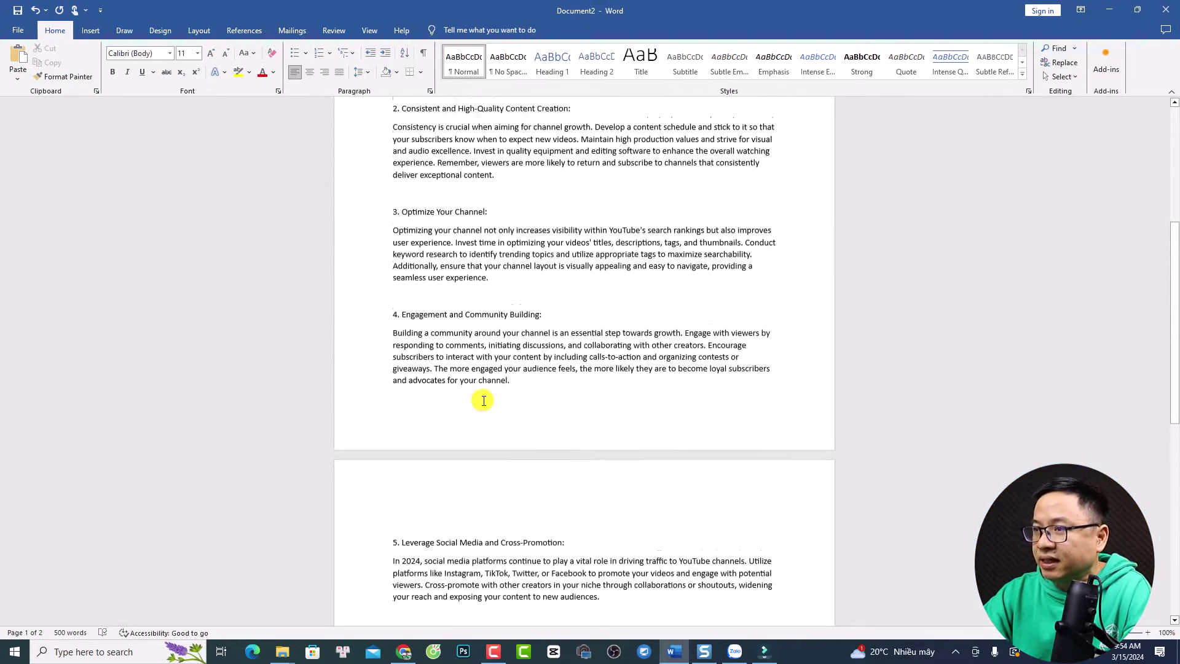
{"action": "scroll", "coordinate": [483, 400], "scroll_direction": "up", "scroll_amount": 9}
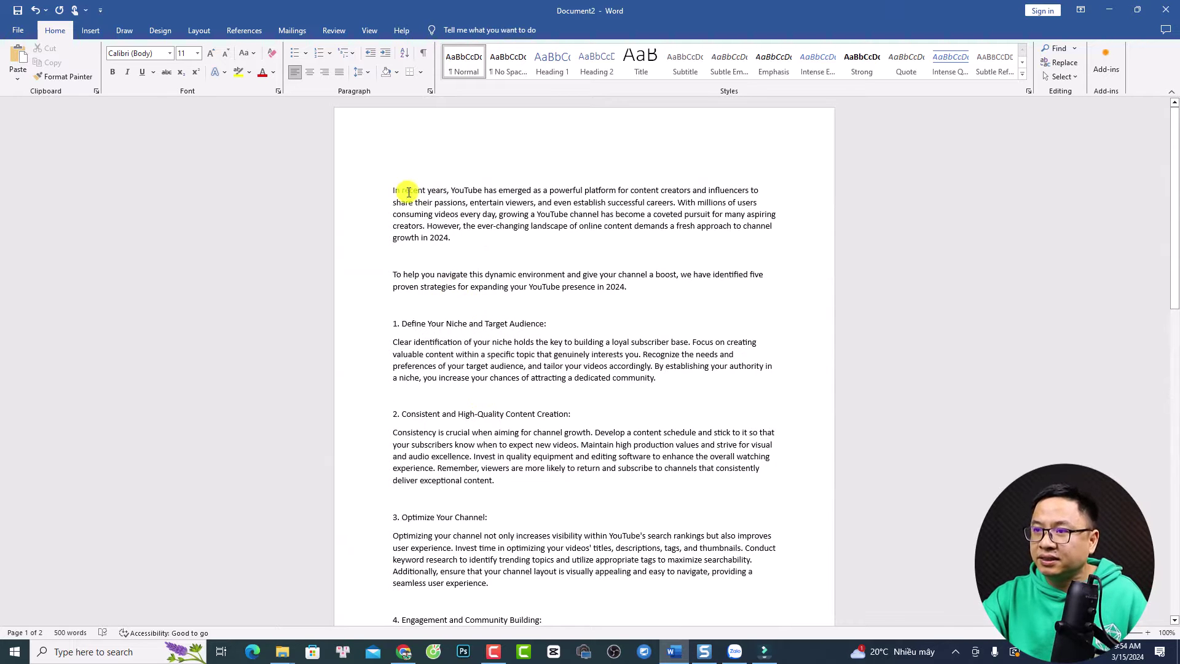
In Generated by AI, choose Informative/explanatory article and enter topic 'how to grow a youtube channel in 2024'.
{"action": "left_click", "coordinate": [763, 651]}
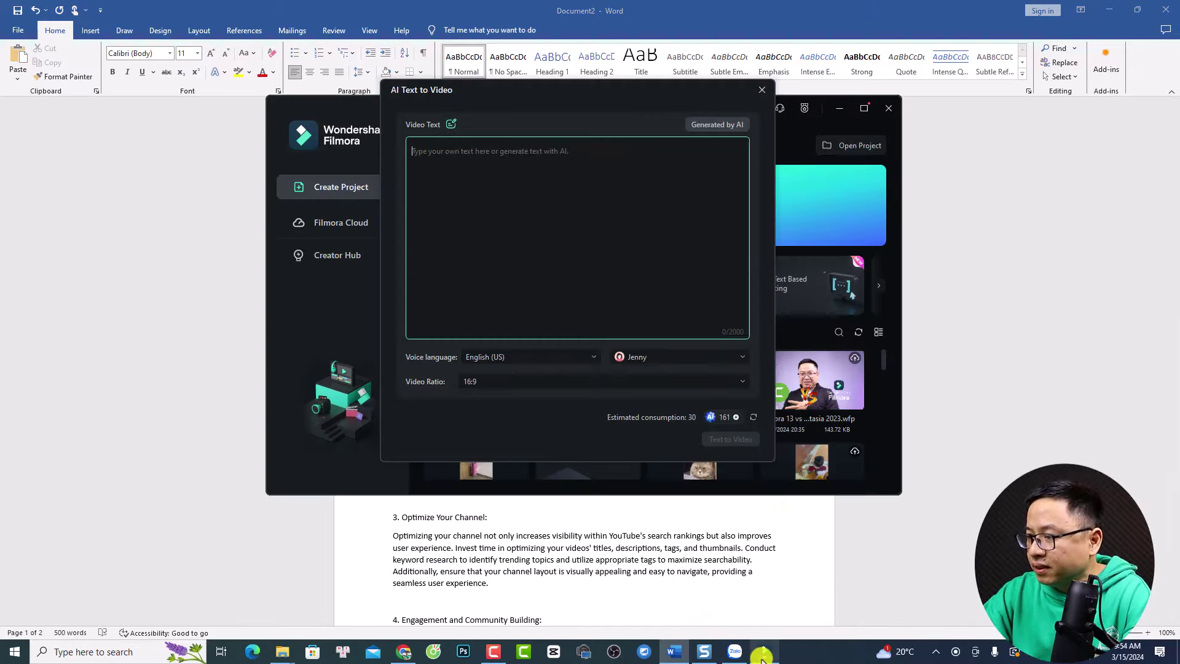
{"action": "left_click", "coordinate": [713, 128]}
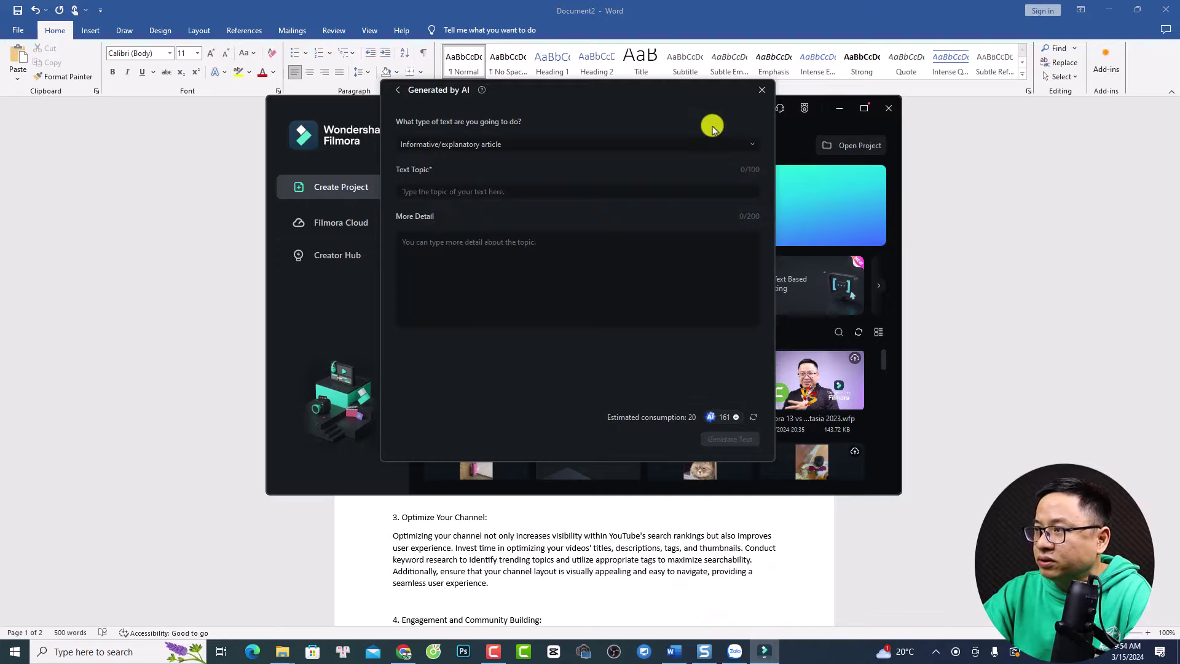
{"action": "left_click", "coordinate": [483, 147]}
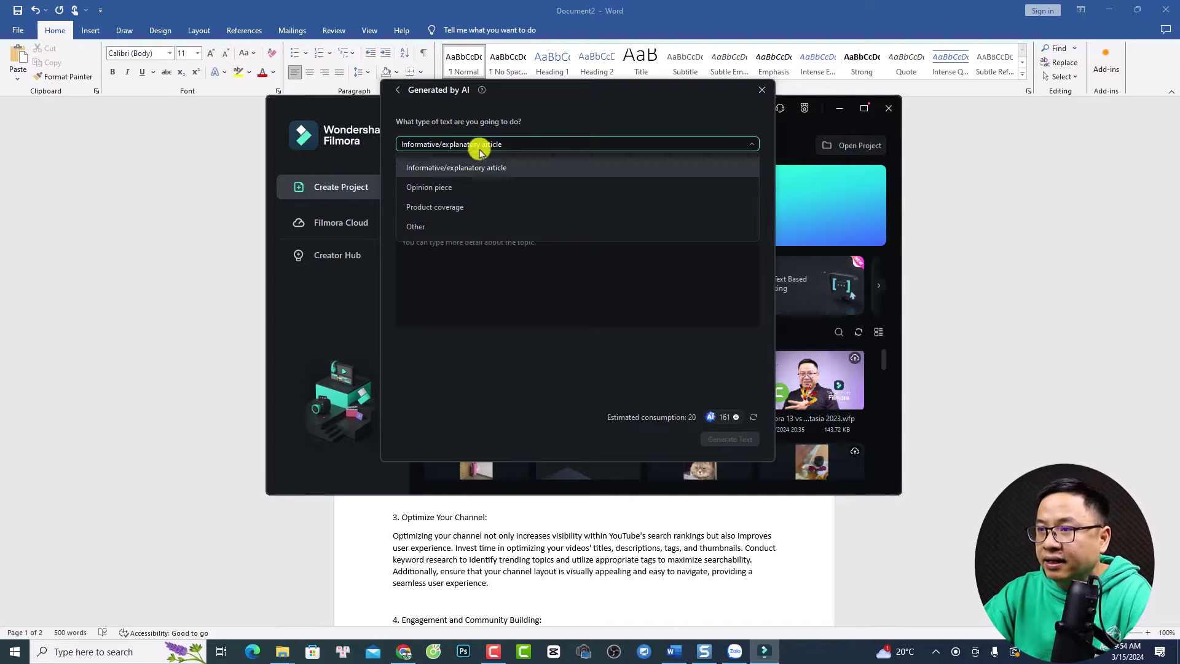
{"action": "left_click", "coordinate": [462, 176]}
{"action": "left_click", "coordinate": [452, 190]}
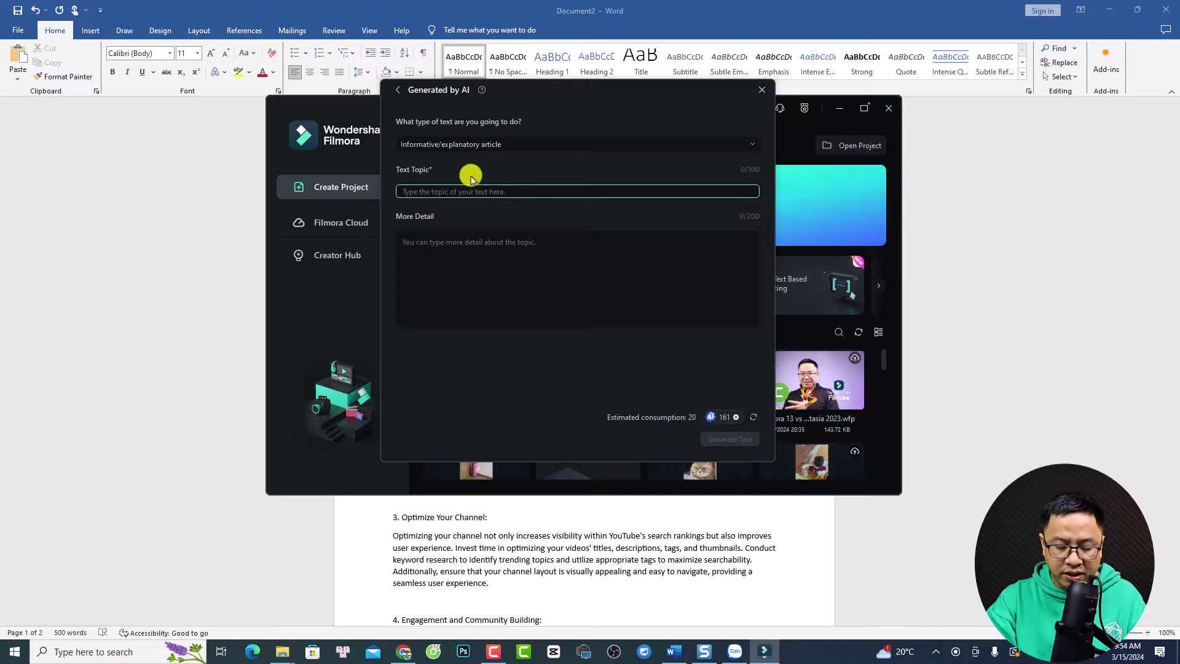
{"action": "type", "text": "h"}
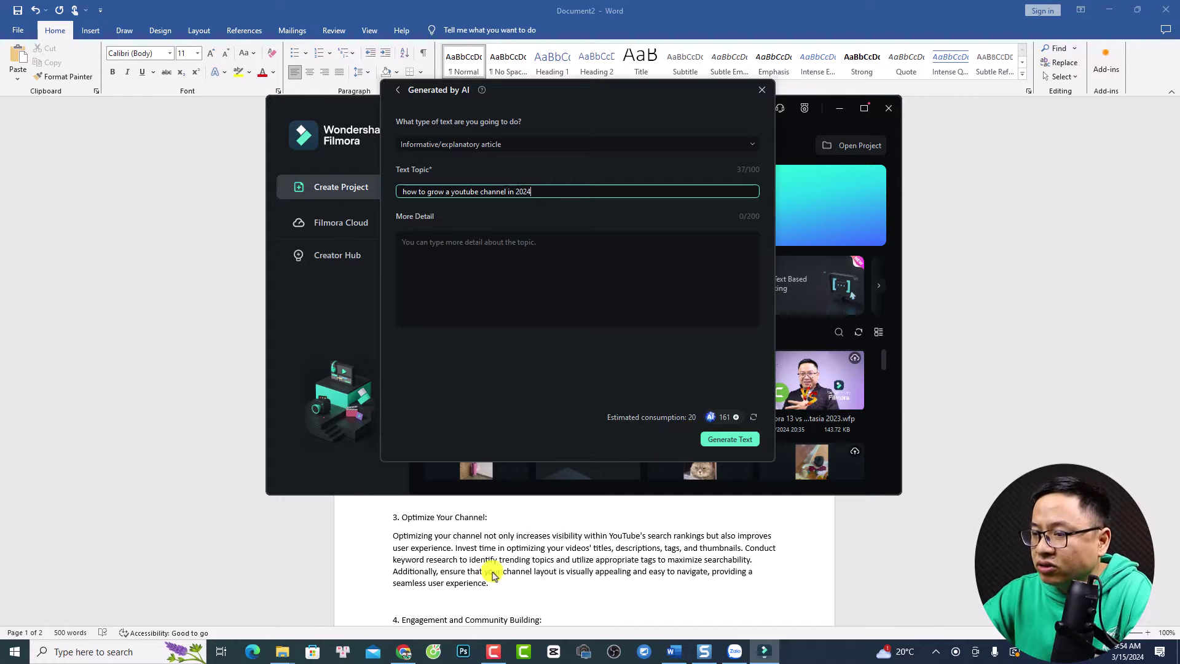
Review the Gemini chat of 5 YouTube view tips, then return to Filmora.
{"action": "left_click", "coordinate": [404, 652]}
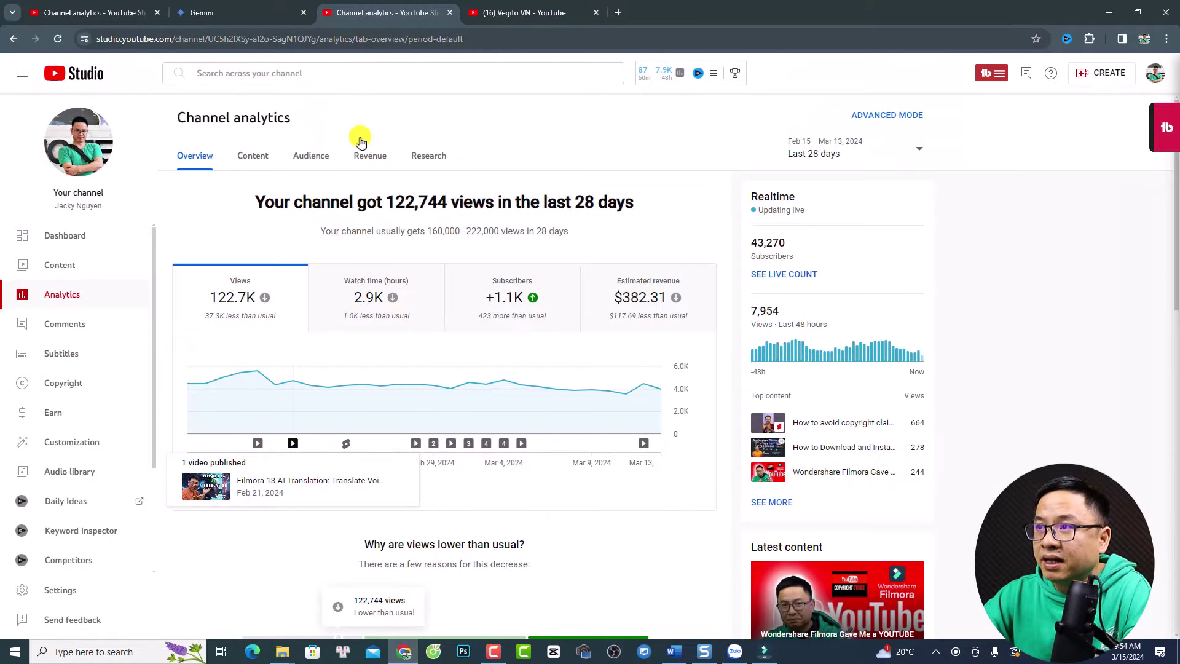
{"action": "left_click", "coordinate": [227, 13]}
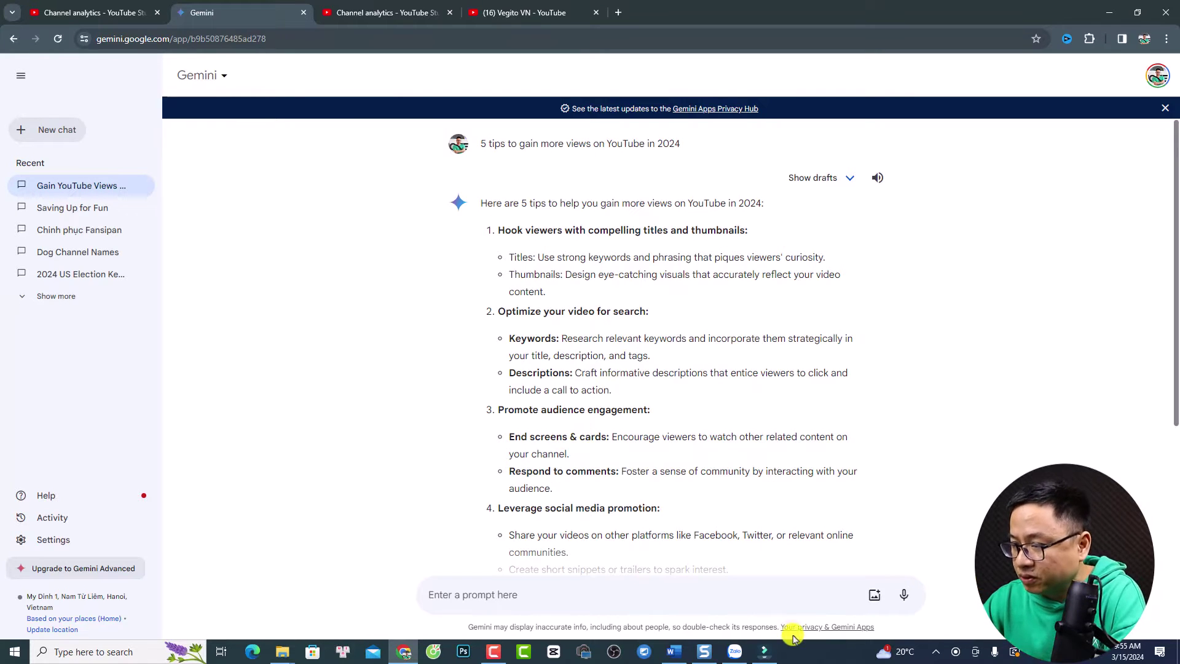
{"action": "left_click", "coordinate": [765, 651]}
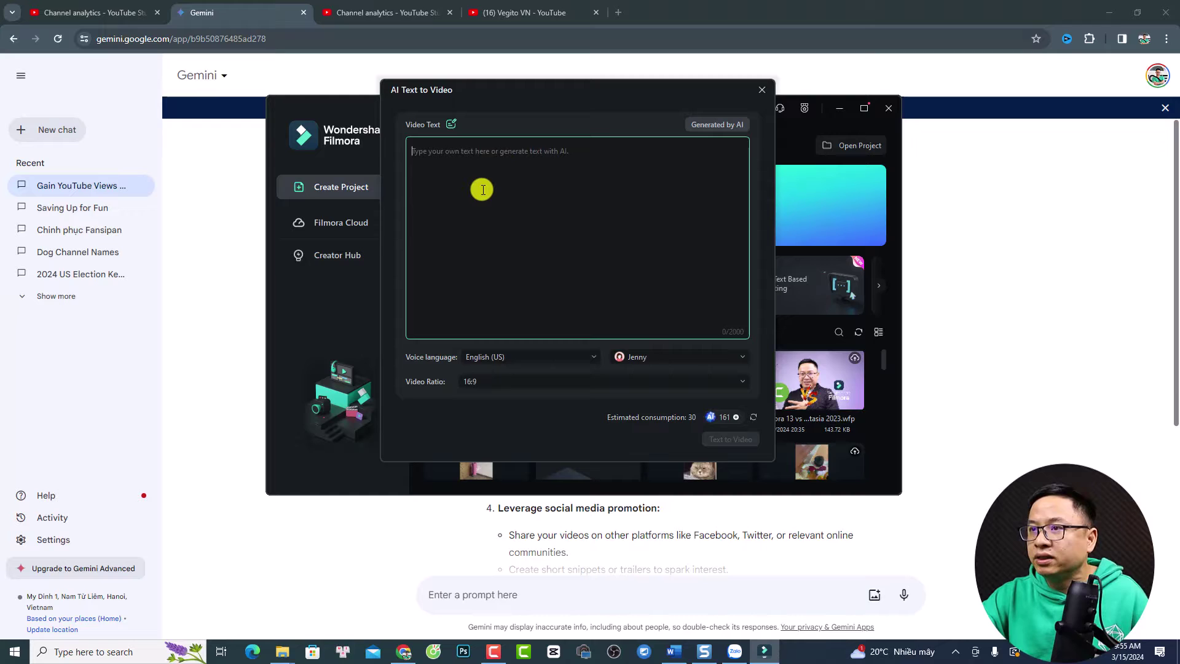
Paste the Word article into Video Text and delete the cut-off section 4 heading (1969/2000).
{"action": "left_click", "coordinate": [674, 651]}
{"action": "key", "text": "ctrl+a"}
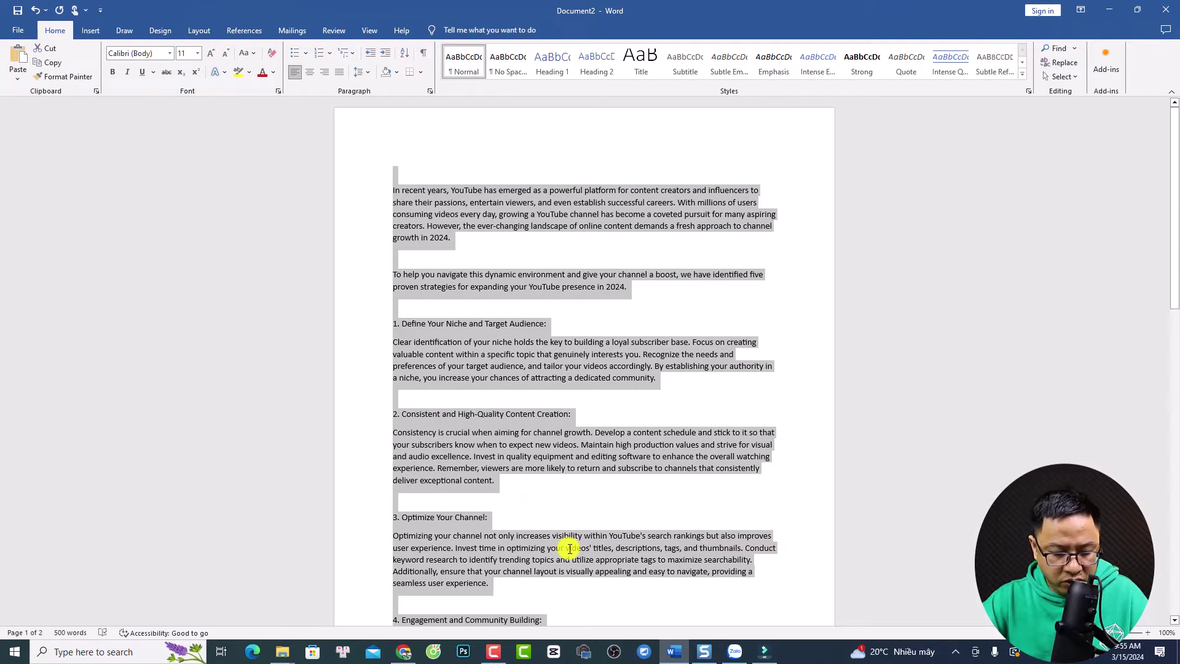
{"action": "left_click", "coordinate": [762, 653]}
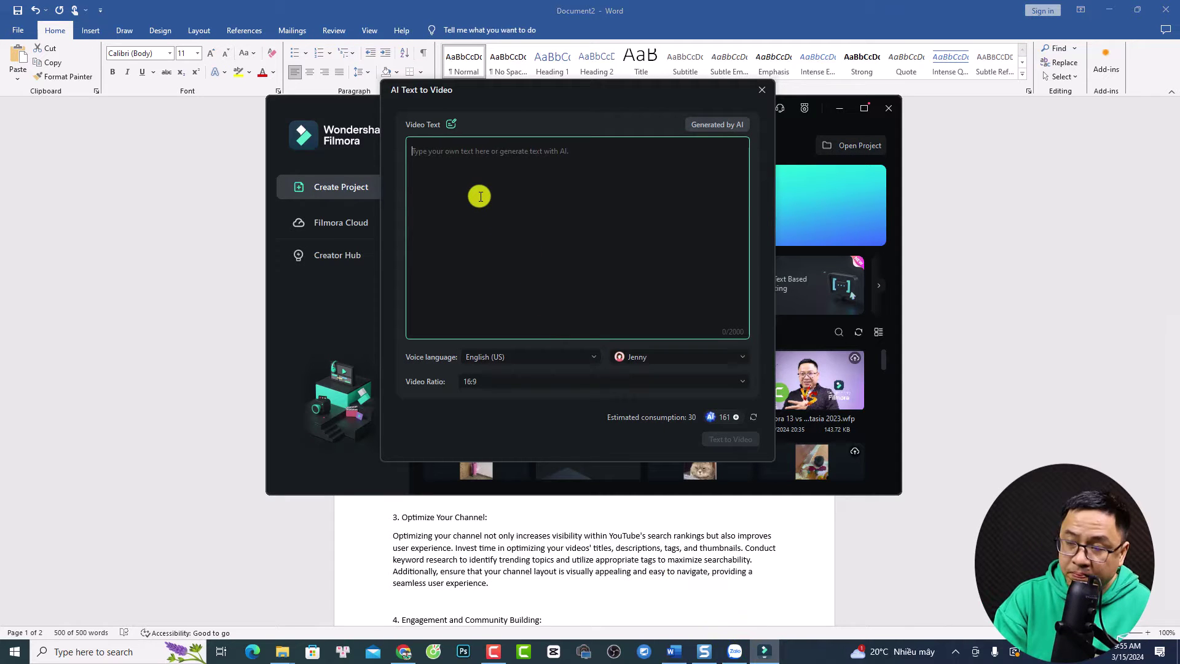
{"action": "key", "text": "ctrl+v"}
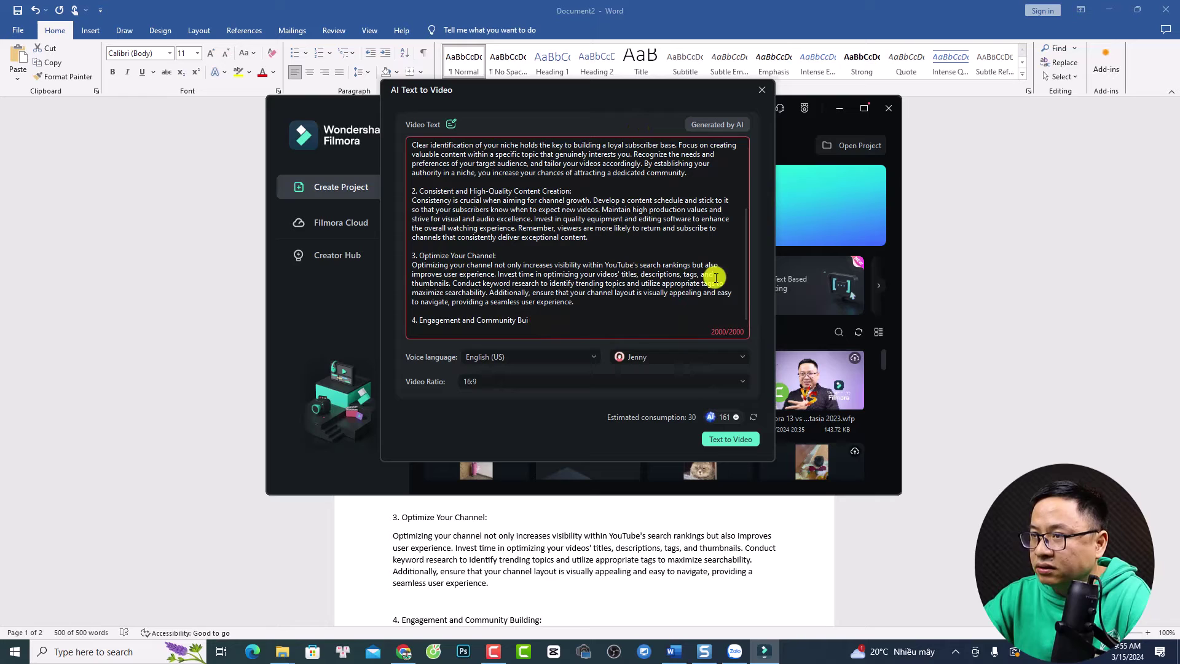
{"action": "left_click_drag", "start_coordinate": [527, 319], "coordinate": [433, 313]}
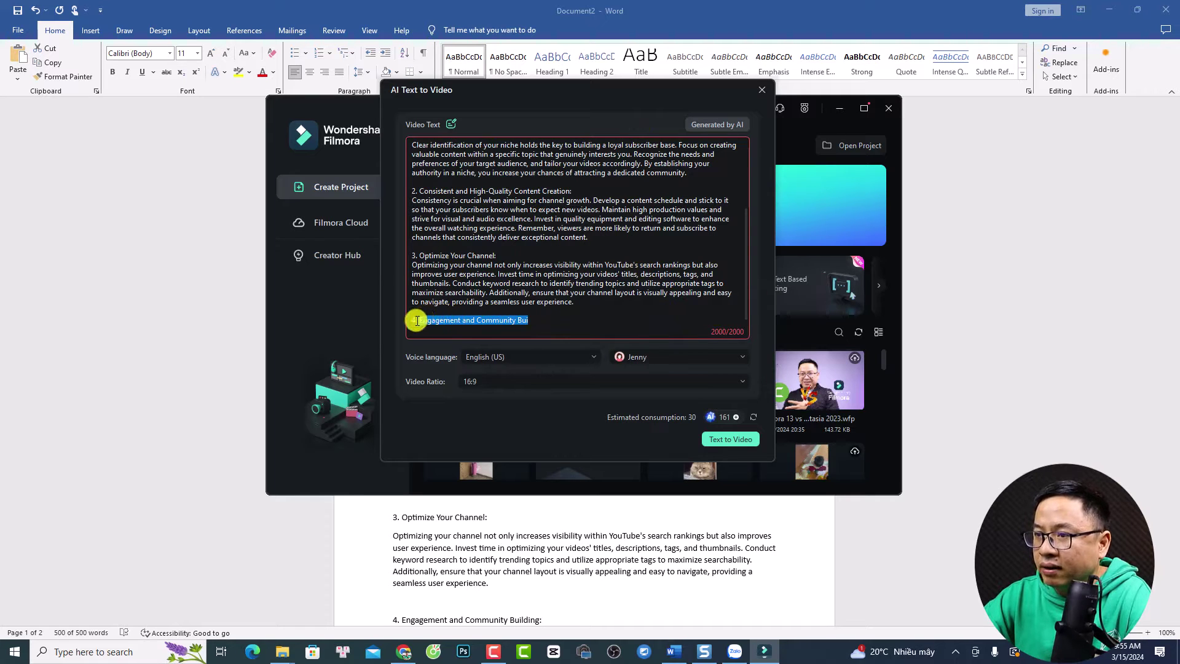
{"action": "key", "text": "BackSpace"}
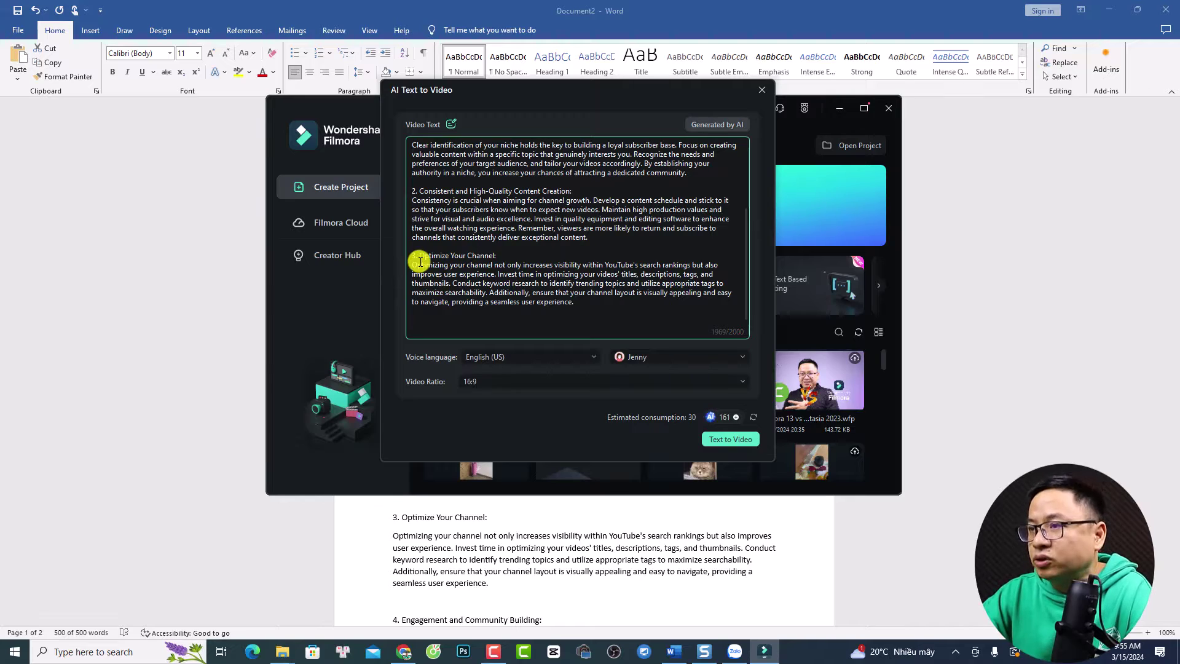
Deselect the article text in Word and return to Filmora's AI Text to Video dialog.
{"action": "left_click", "coordinate": [482, 539]}
{"action": "key", "text": "ctrl+a"}
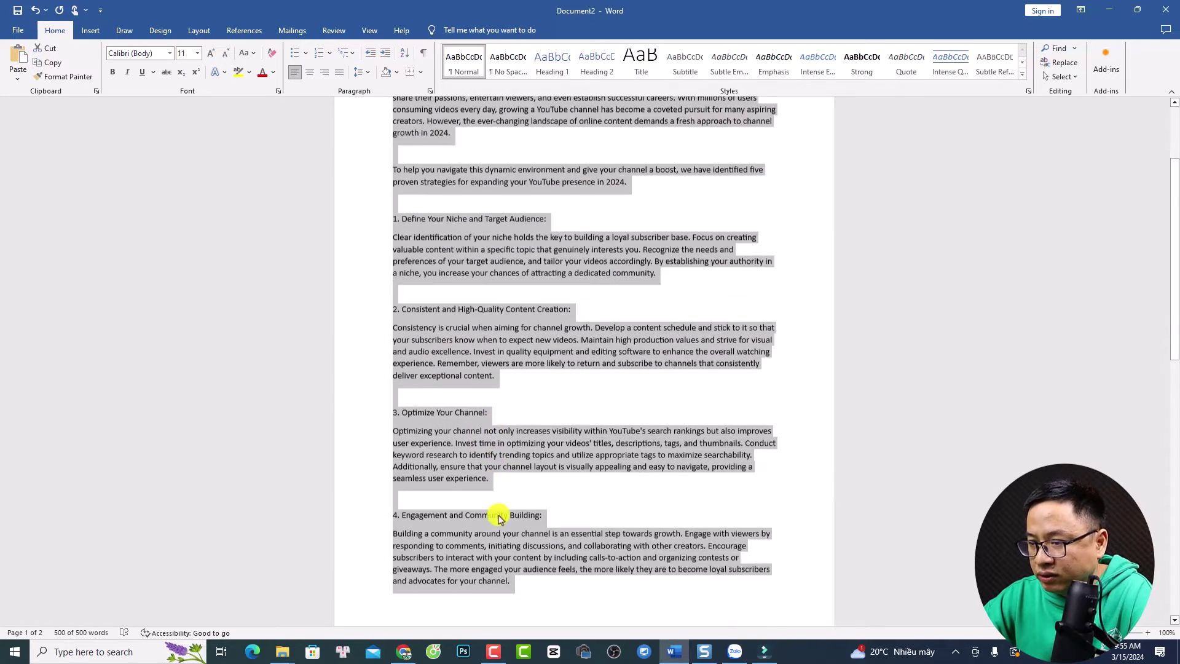
{"action": "scroll", "coordinate": [499, 518], "scroll_direction": "down", "scroll_amount": 8}
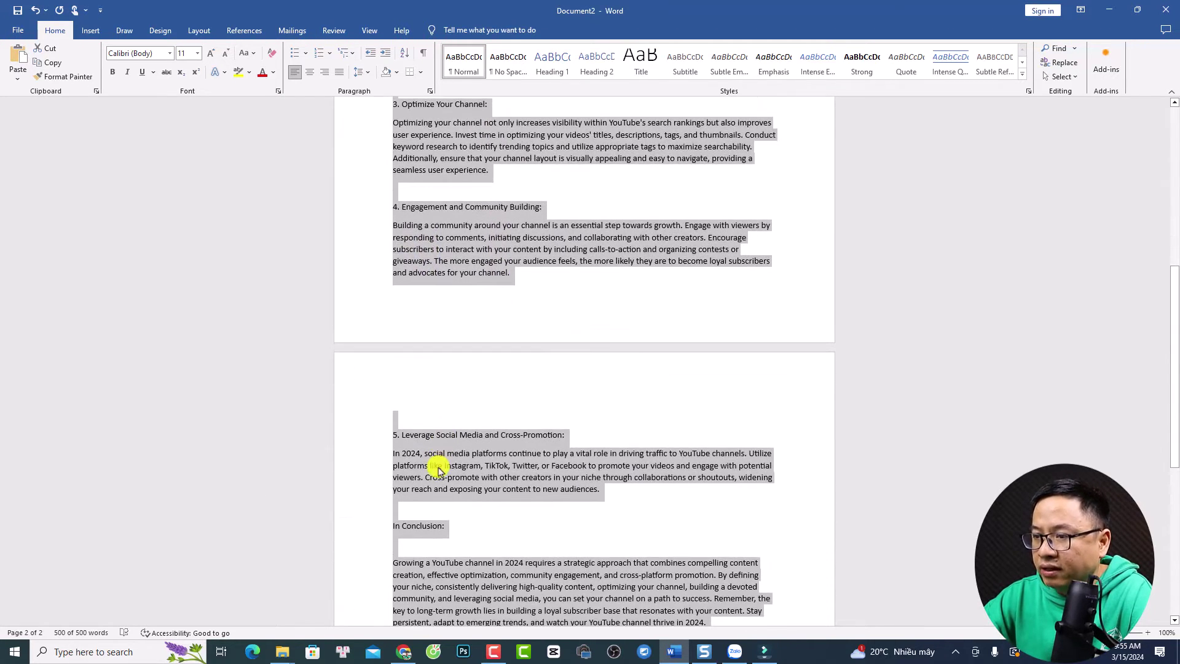
{"action": "left_click", "coordinate": [438, 469]}
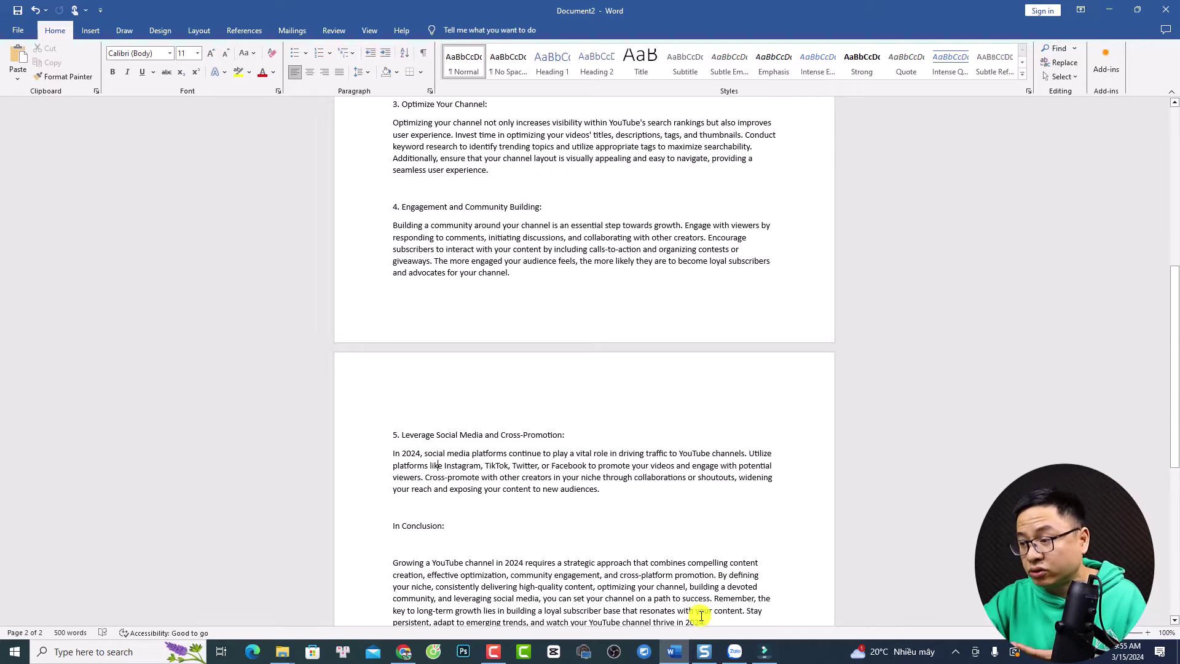
{"action": "left_click", "coordinate": [764, 651]}
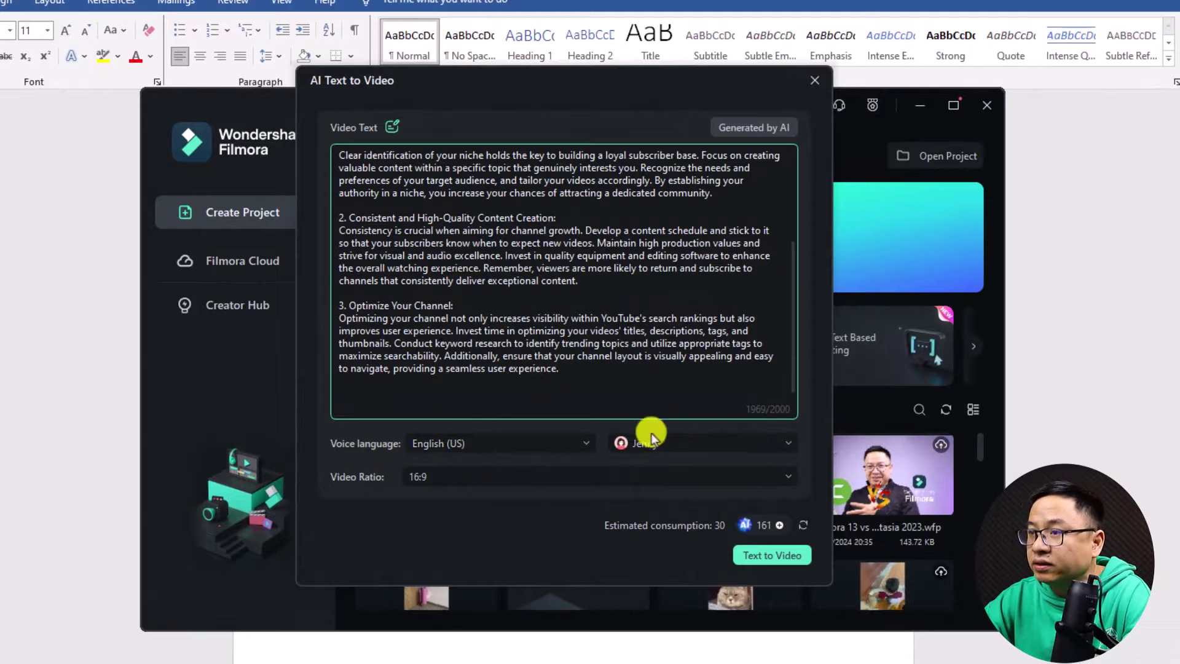
Keep English (US) as voice language and list narrators Jenny, Jason, Aria and Davis.
{"action": "left_click", "coordinate": [541, 445]}
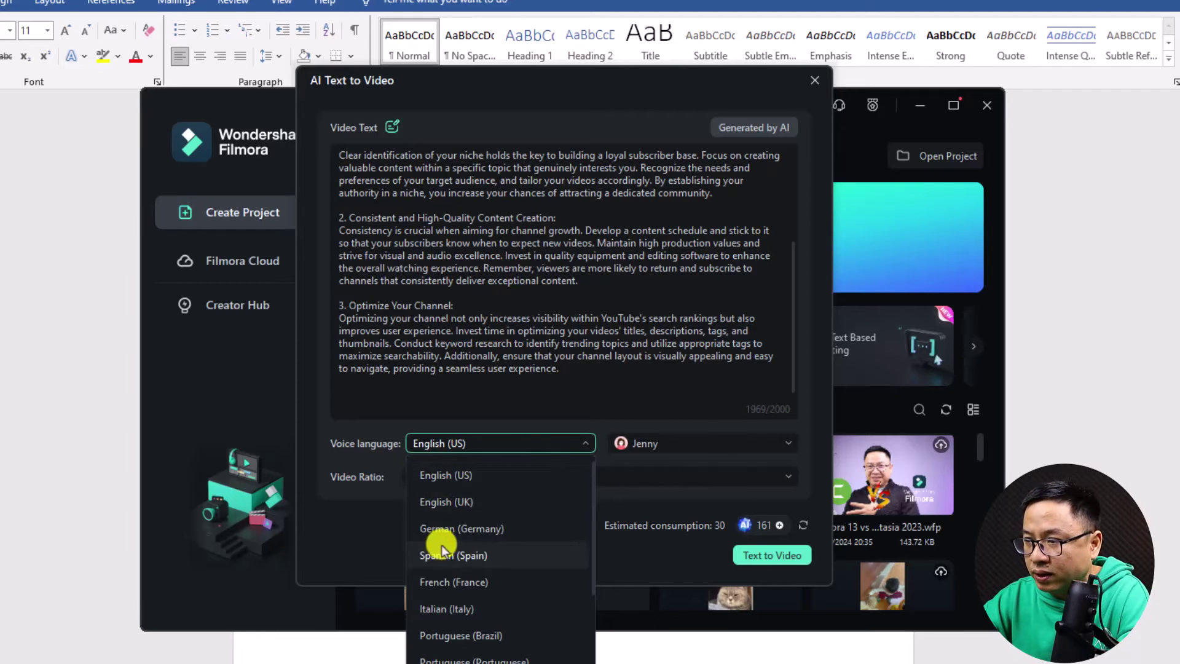
{"action": "left_click", "coordinate": [447, 481]}
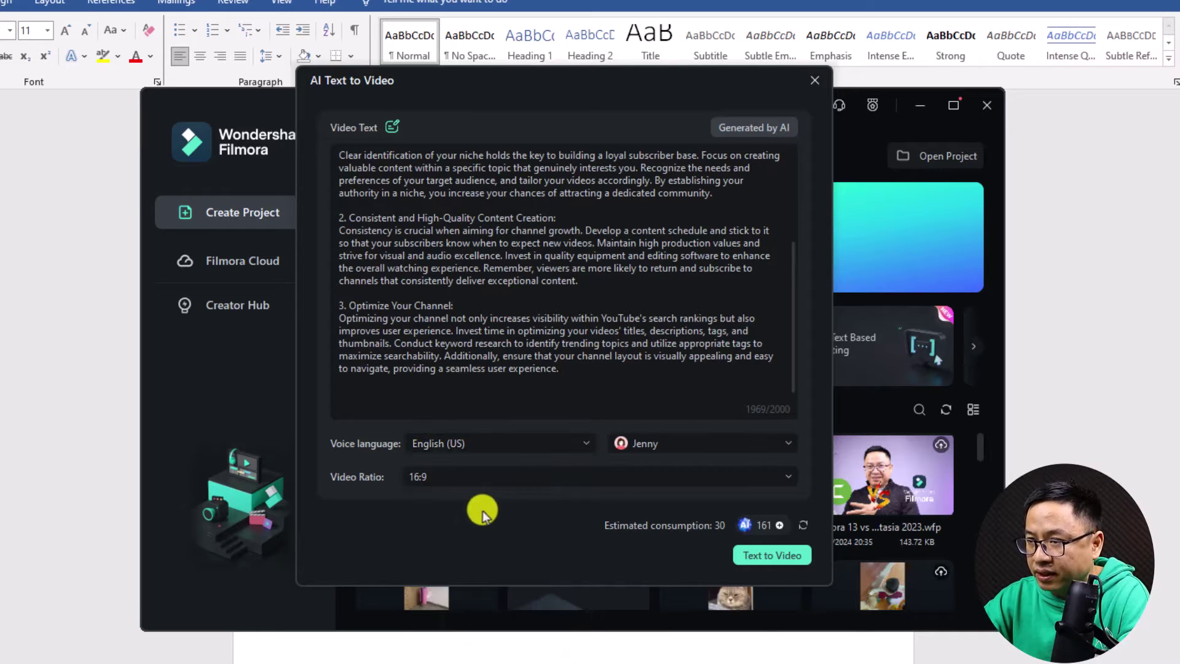
{"action": "left_click", "coordinate": [687, 448]}
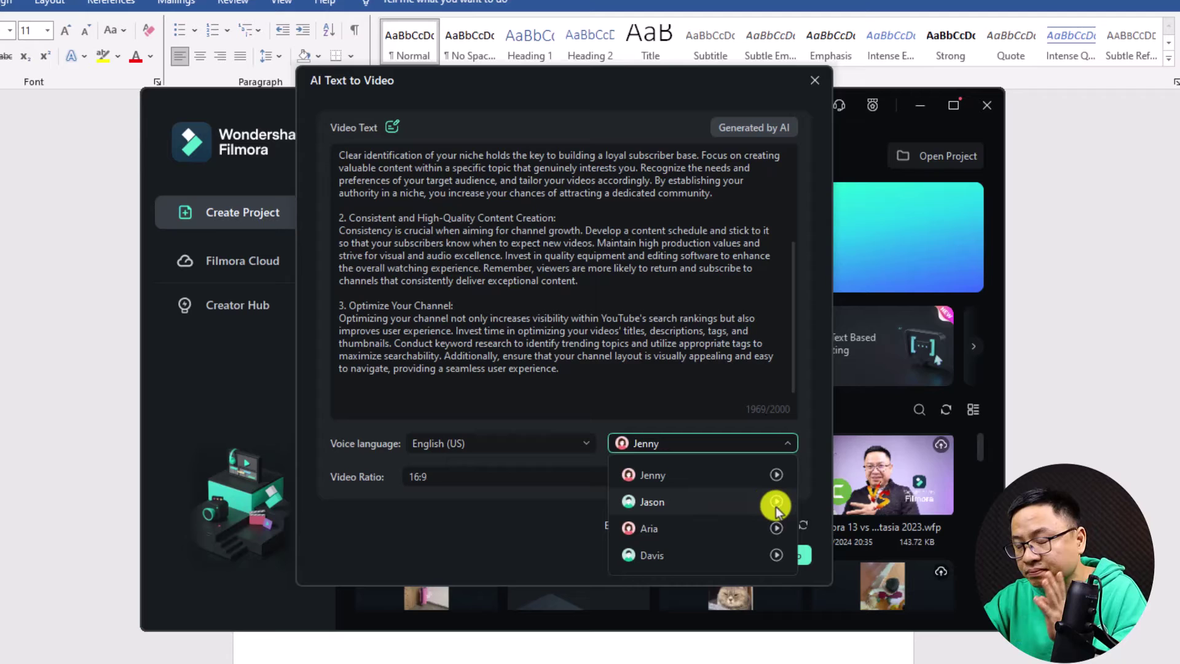
Generate the video from the script with the Jason voice at 16:9 ratio.
{"action": "left_click", "coordinate": [674, 502]}
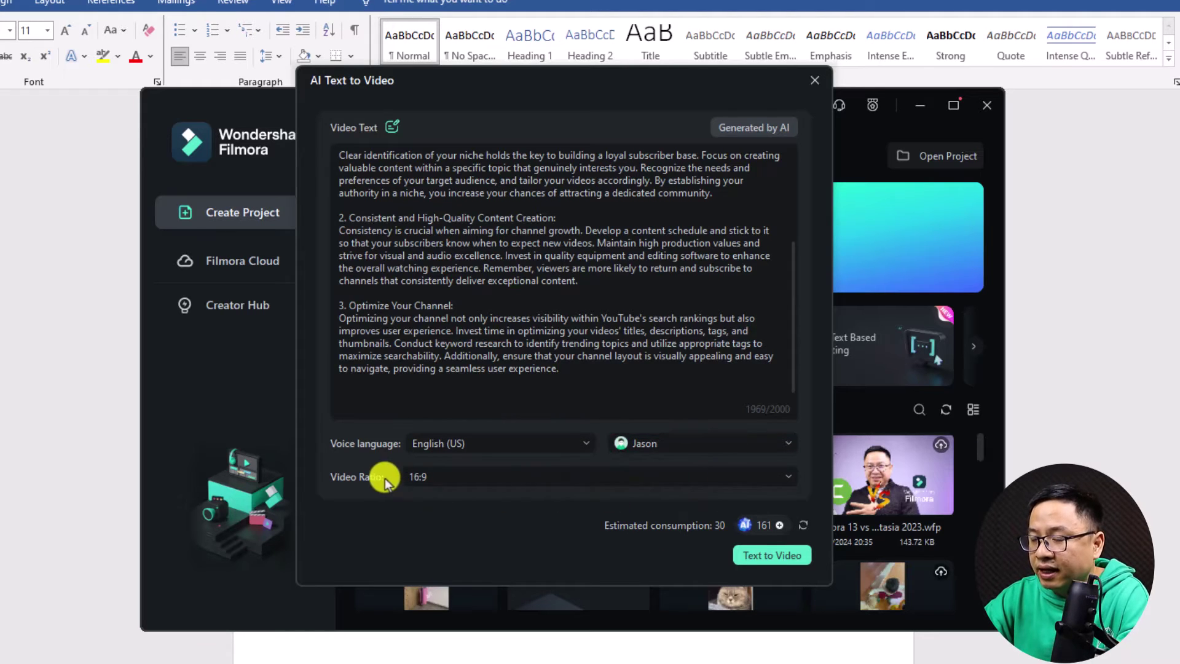
{"action": "left_click", "coordinate": [454, 478]}
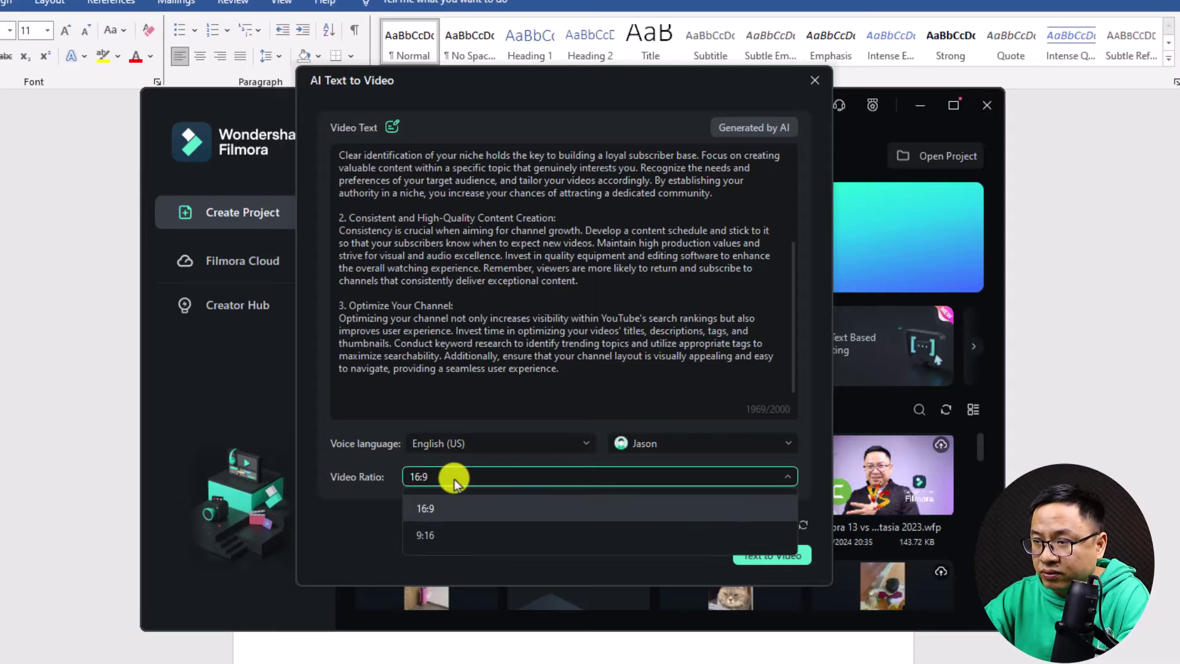
{"action": "left_click", "coordinate": [441, 510]}
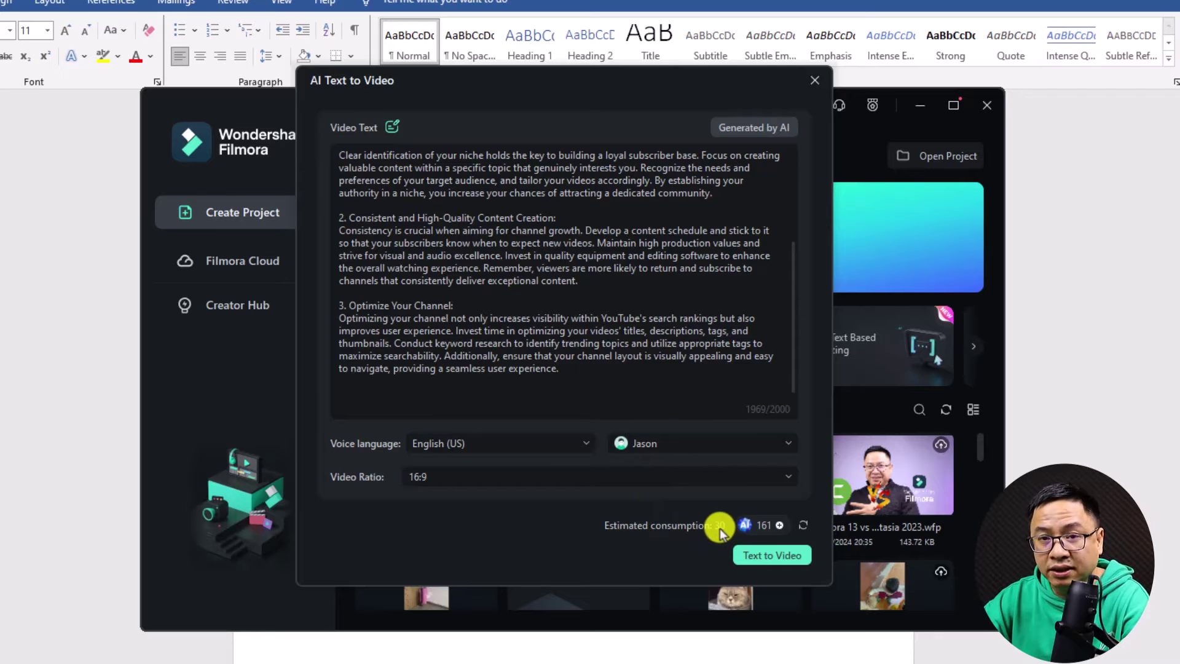
{"action": "left_click", "coordinate": [762, 558]}
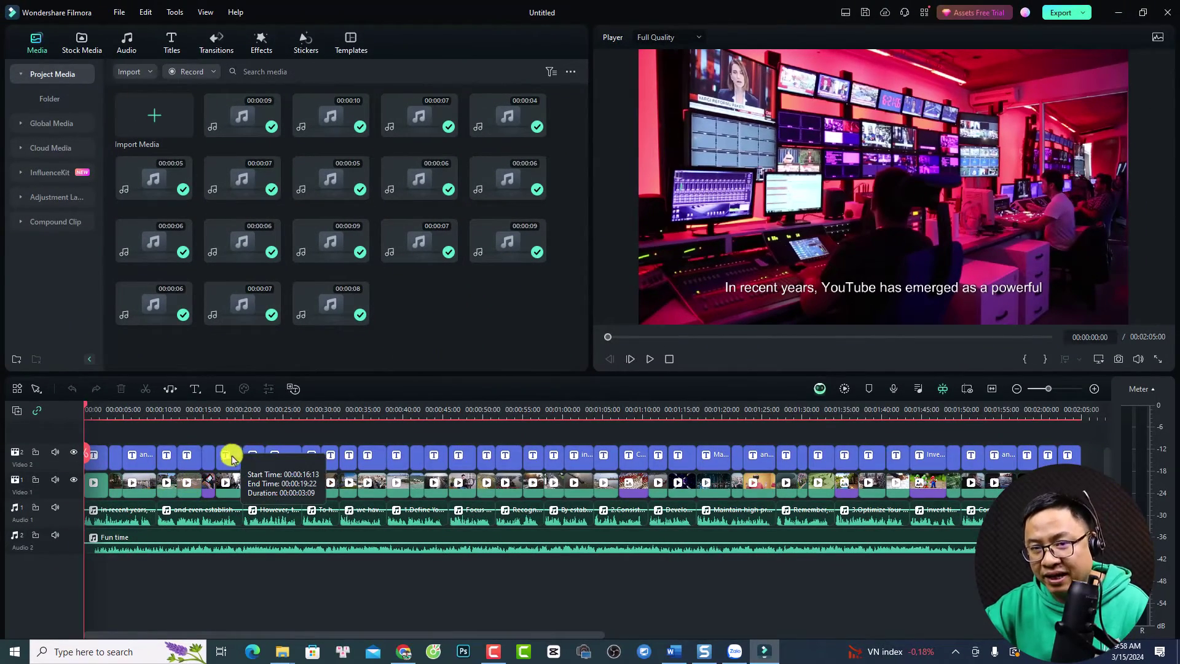
Play back the generated timeline, select an Audio 1 voiceover clip, and jump to about 00:53.
{"action": "key", "text": "space"}
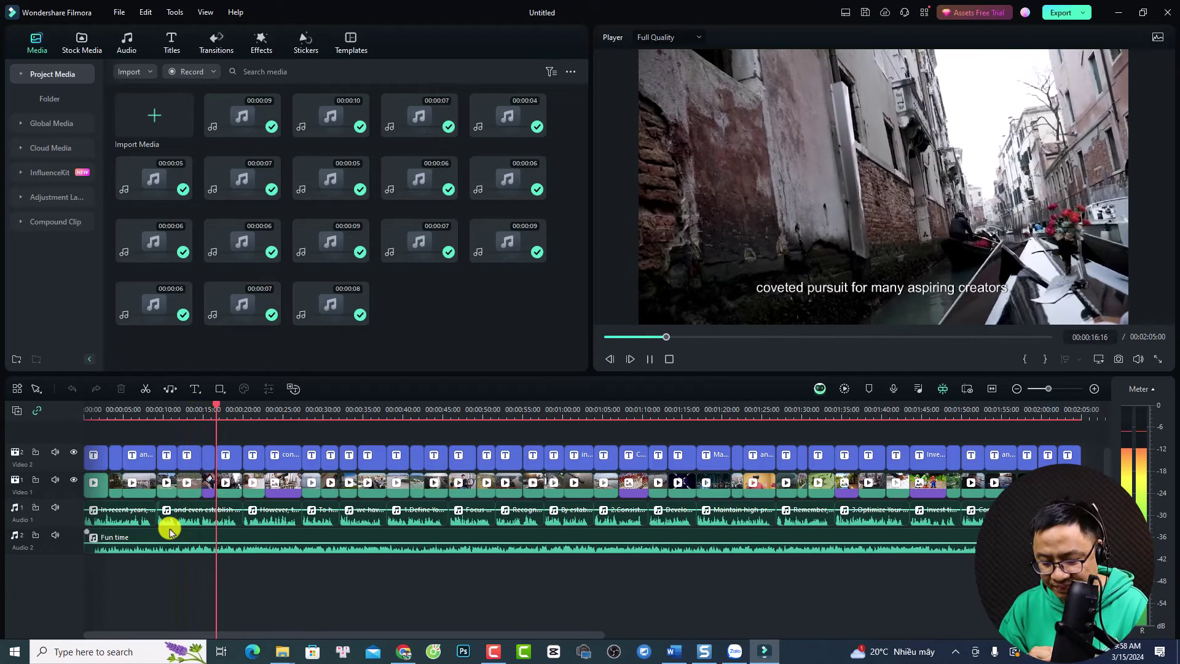
{"action": "key", "text": "space"}
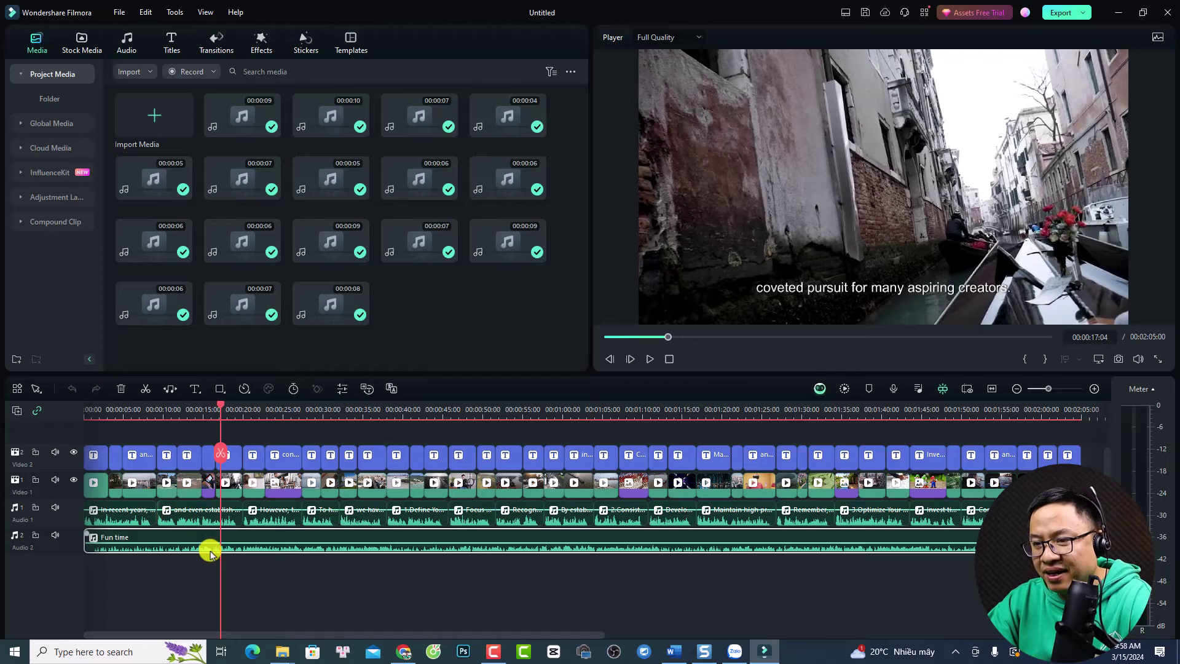
{"action": "left_click", "coordinate": [209, 519]}
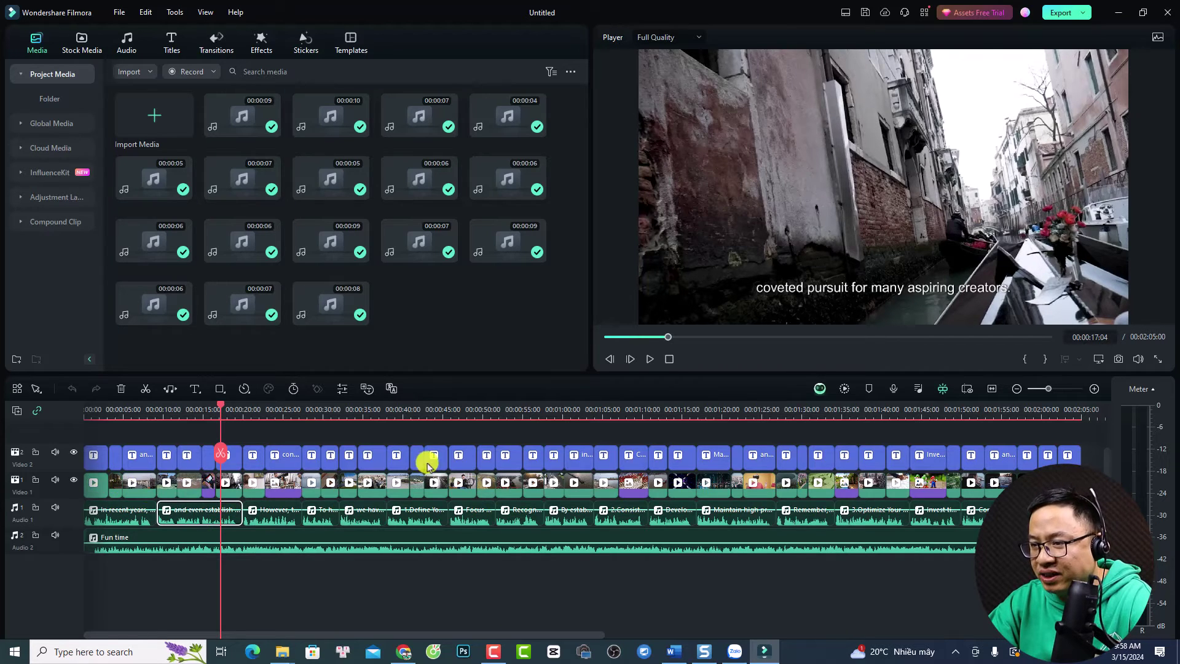
{"action": "left_click", "coordinate": [507, 407]}
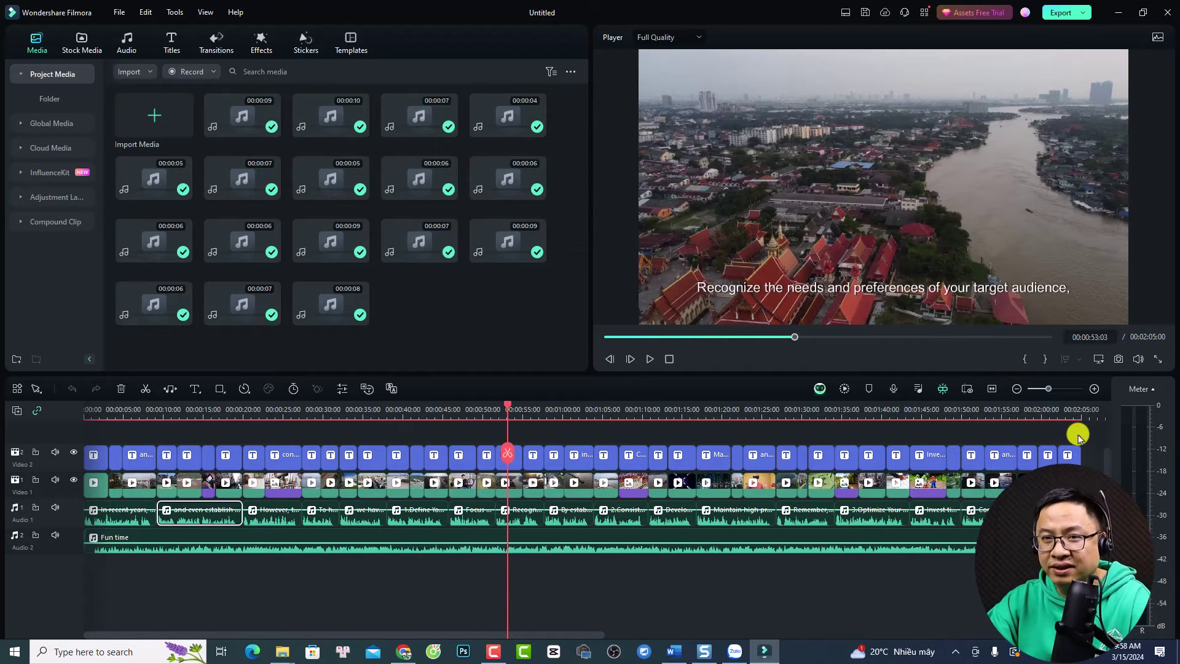
{"action": "left_click_drag", "start_coordinate": [1079, 434], "coordinate": [92, 465]}
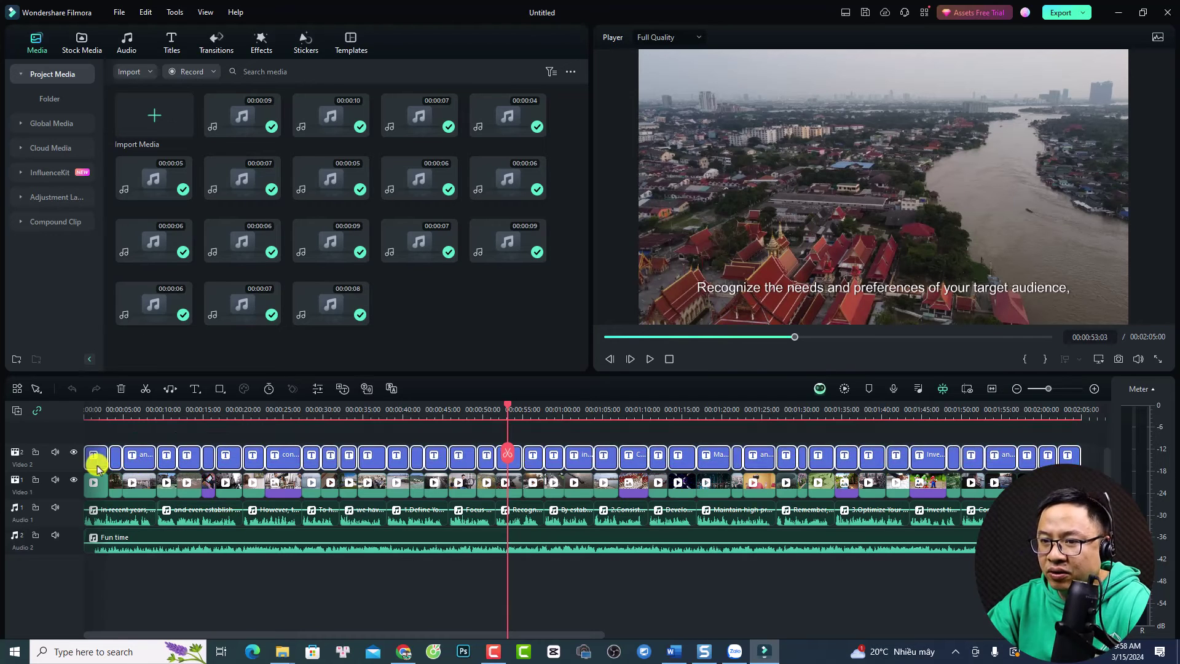
{"action": "right_click", "coordinate": [140, 467]}
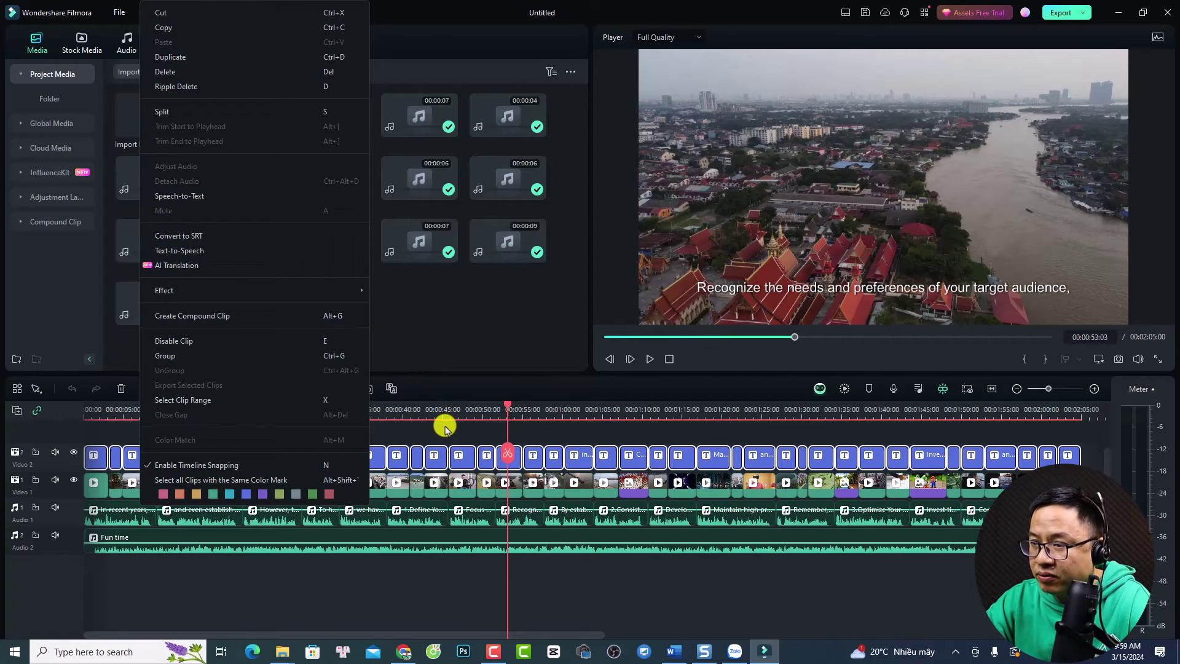
{"action": "scroll", "coordinate": [447, 430], "scroll_direction": "up", "scroll_amount": 1}
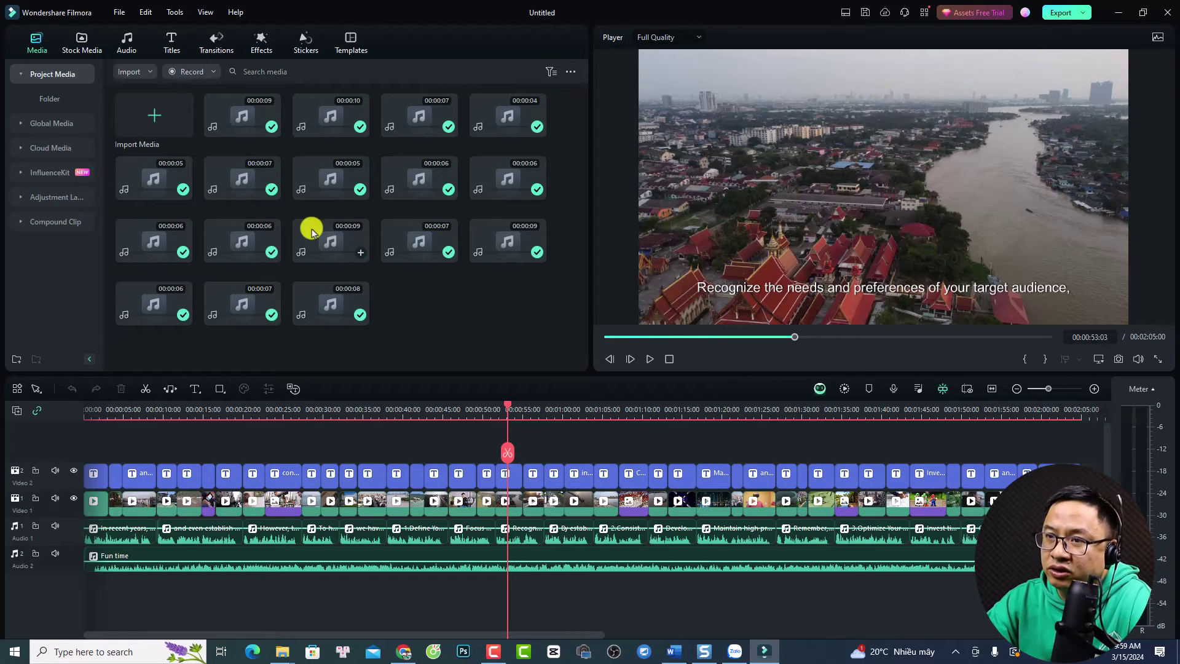
Reveal a downloaded clip from Stock Media > Mine > Downloads in File Explorer.
{"action": "left_click", "coordinate": [280, 412]}
{"action": "left_click", "coordinate": [283, 501]}
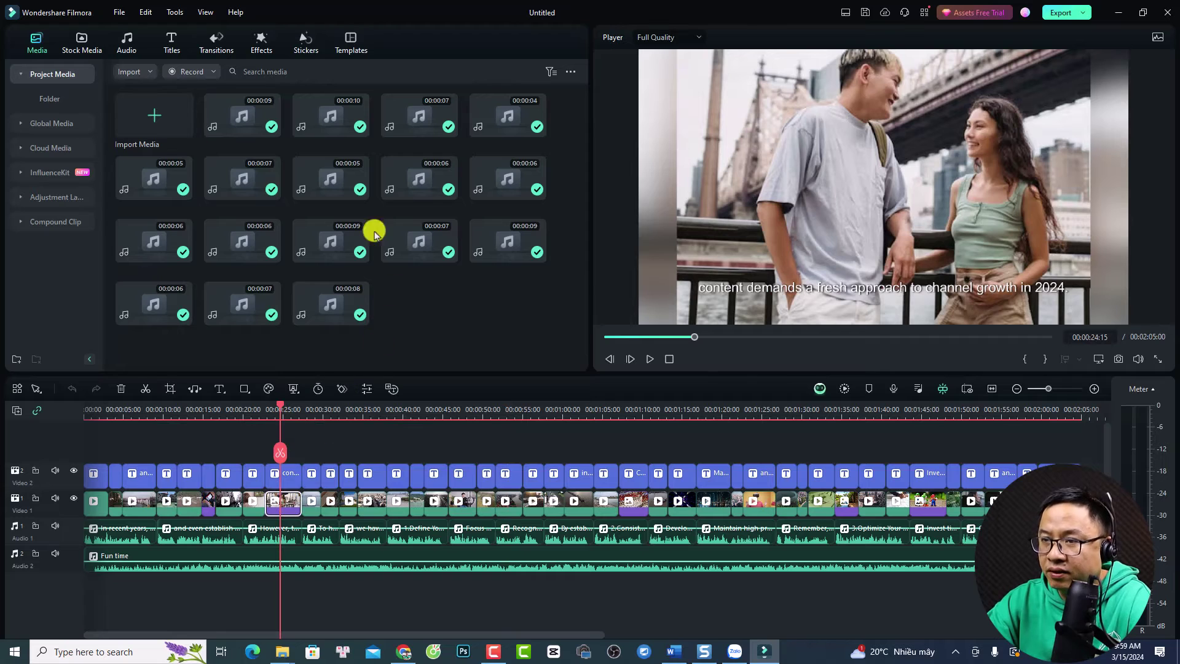
{"action": "left_click", "coordinate": [82, 51]}
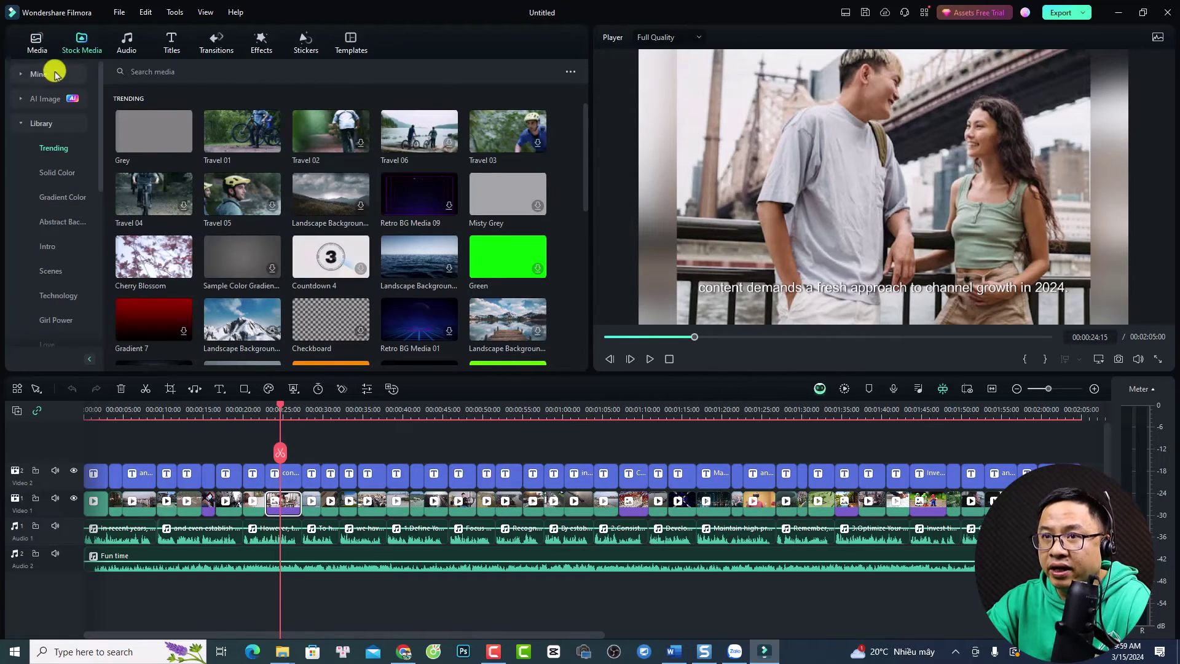
{"action": "left_click", "coordinate": [21, 75]}
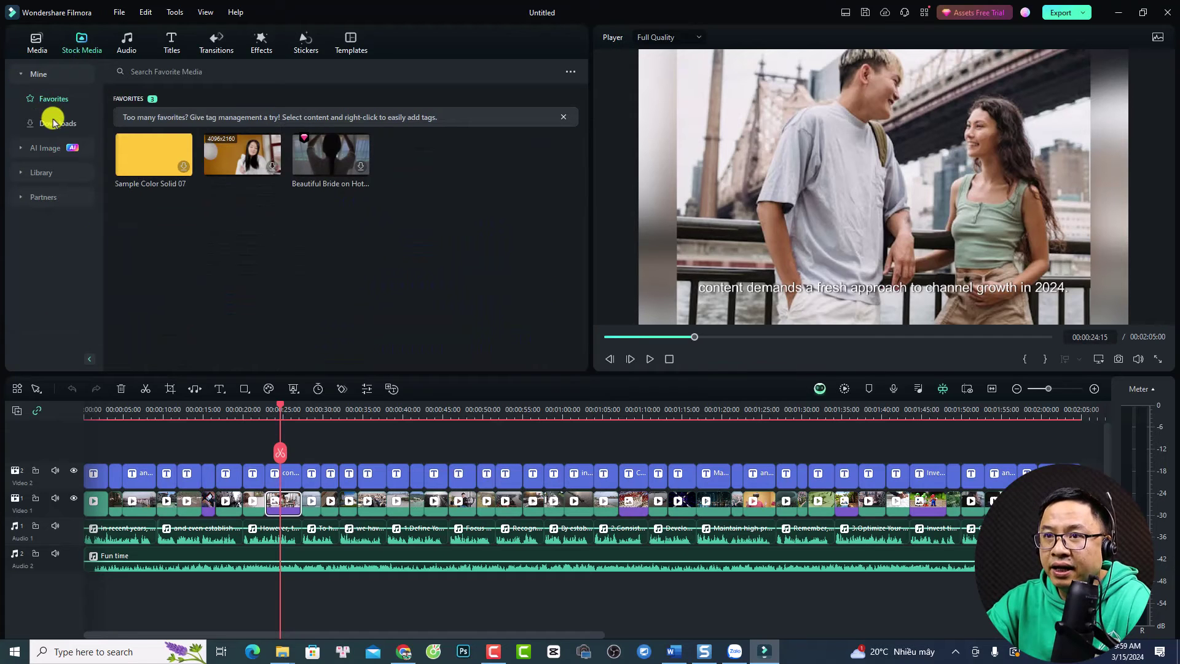
{"action": "left_click", "coordinate": [56, 124]}
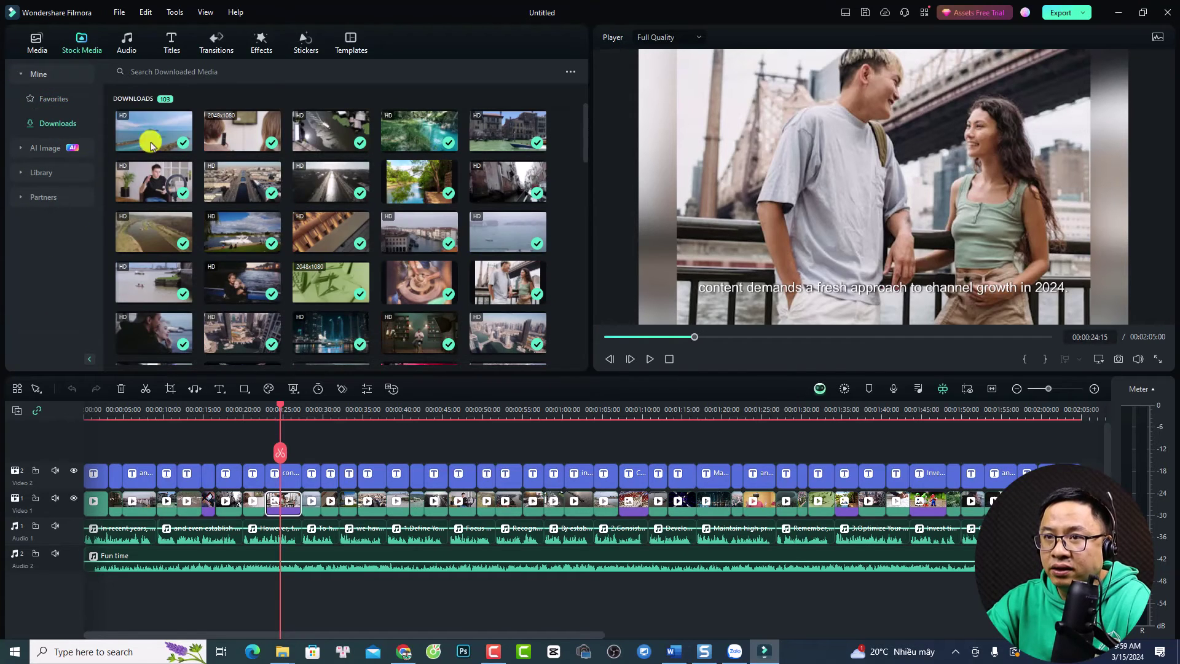
{"action": "right_click", "coordinate": [319, 246]}
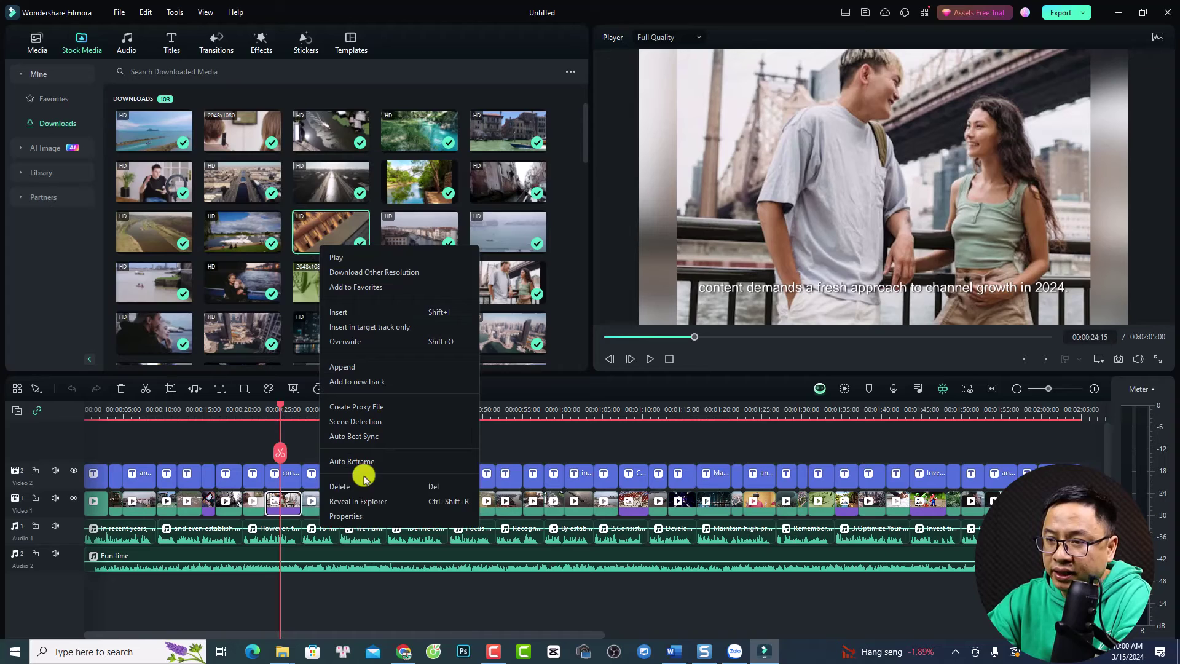
{"action": "left_click", "coordinate": [358, 503]}
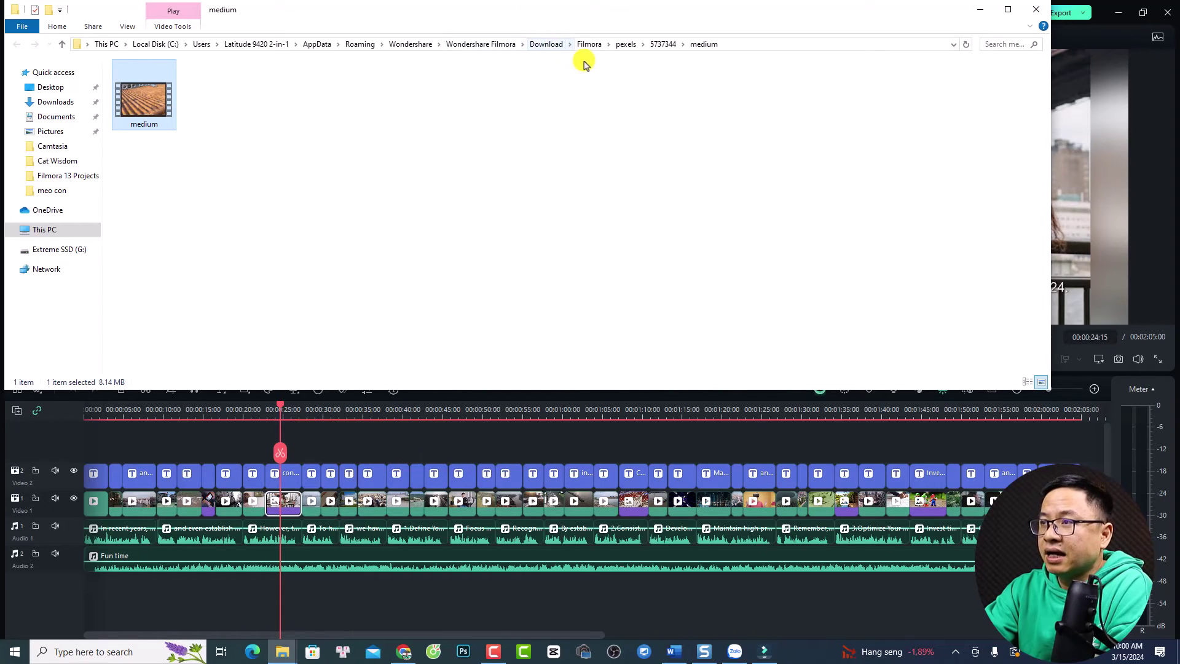
Check the Filmora download folder's size (2.36 GB), then browse into its pexels stock-clip folder.
{"action": "left_click", "coordinate": [546, 45]}
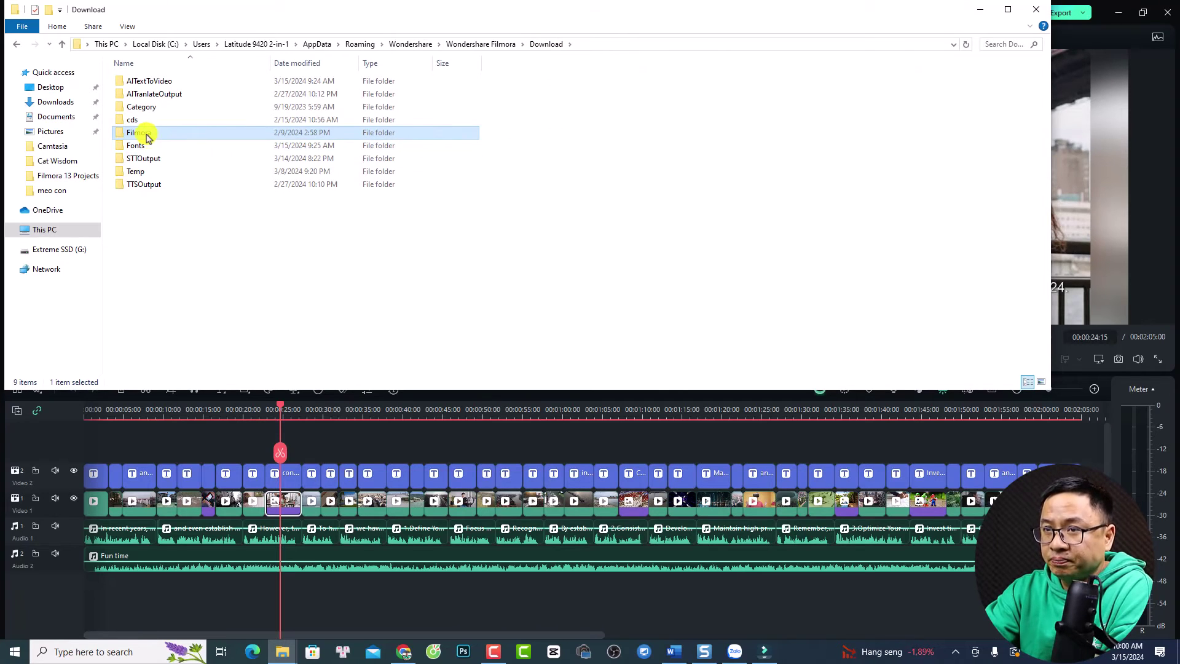
{"action": "right_click", "coordinate": [146, 136]}
{"action": "left_click", "coordinate": [174, 393]}
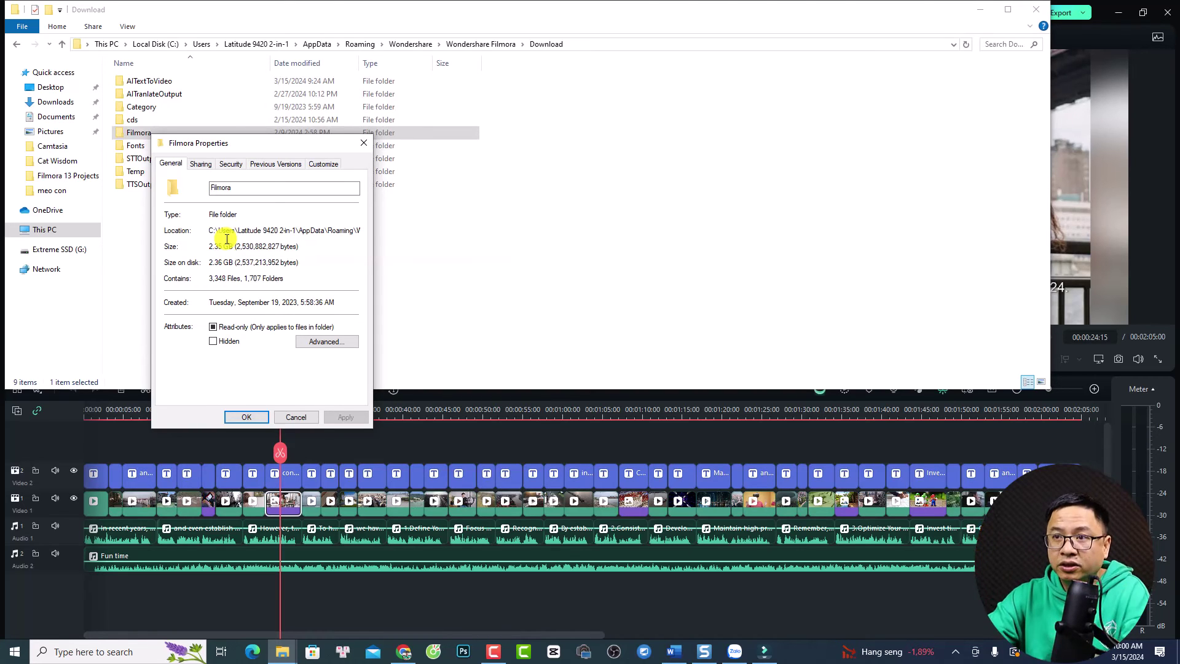
{"action": "left_click", "coordinate": [363, 143]}
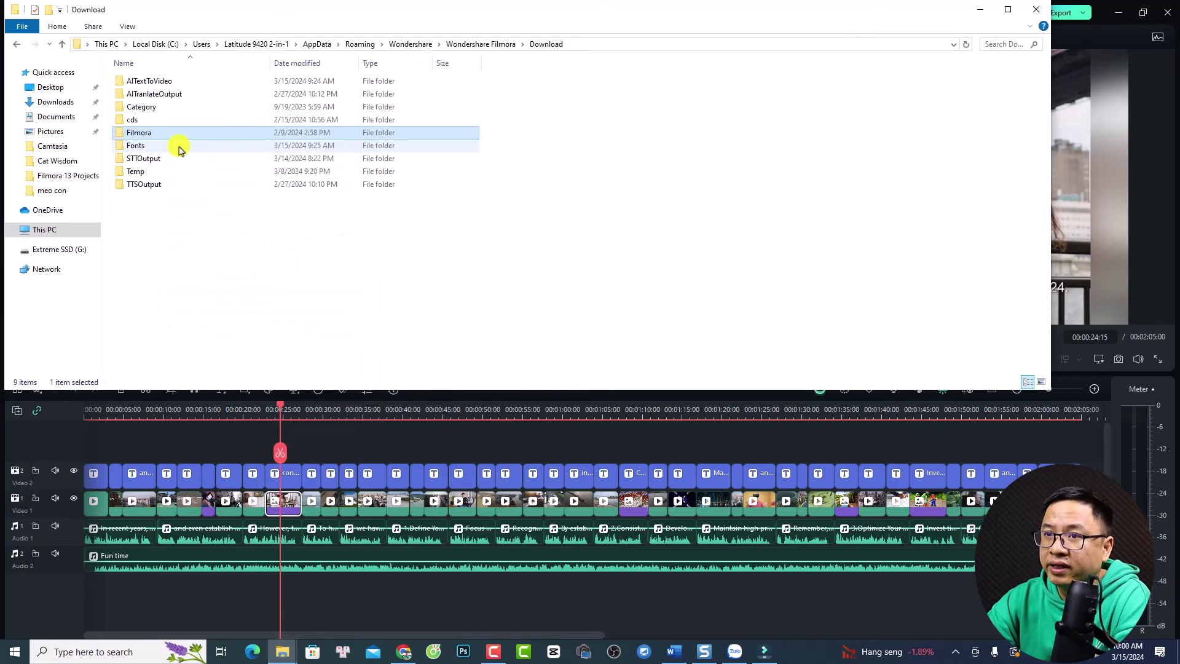
{"action": "double_click", "coordinate": [131, 134]}
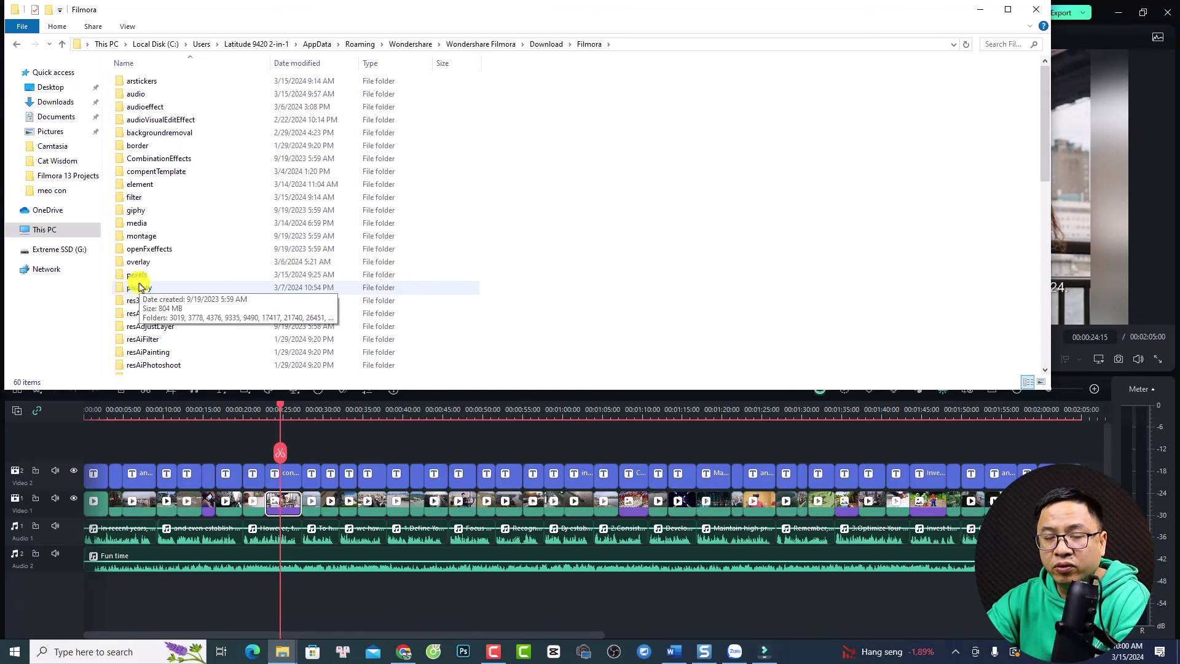
{"action": "double_click", "coordinate": [138, 276]}
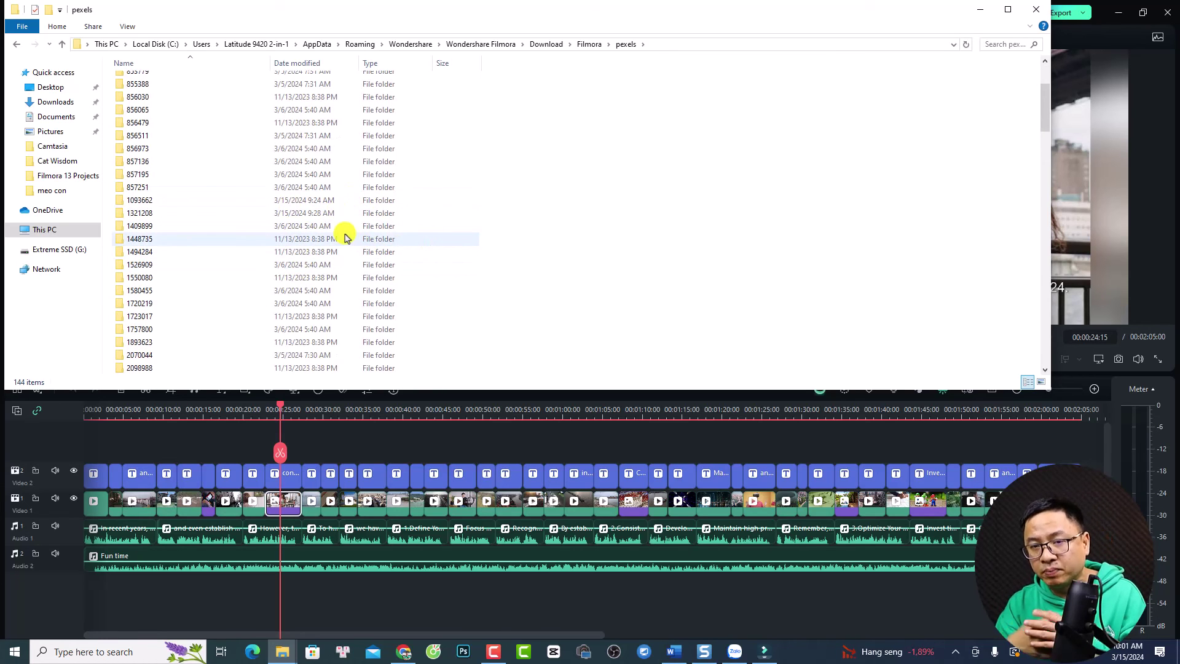
Back in Filmora, scrub the playhead from about 0:52 to 1:04 and open the Export settings.
{"action": "key", "text": "alt+Tab"}
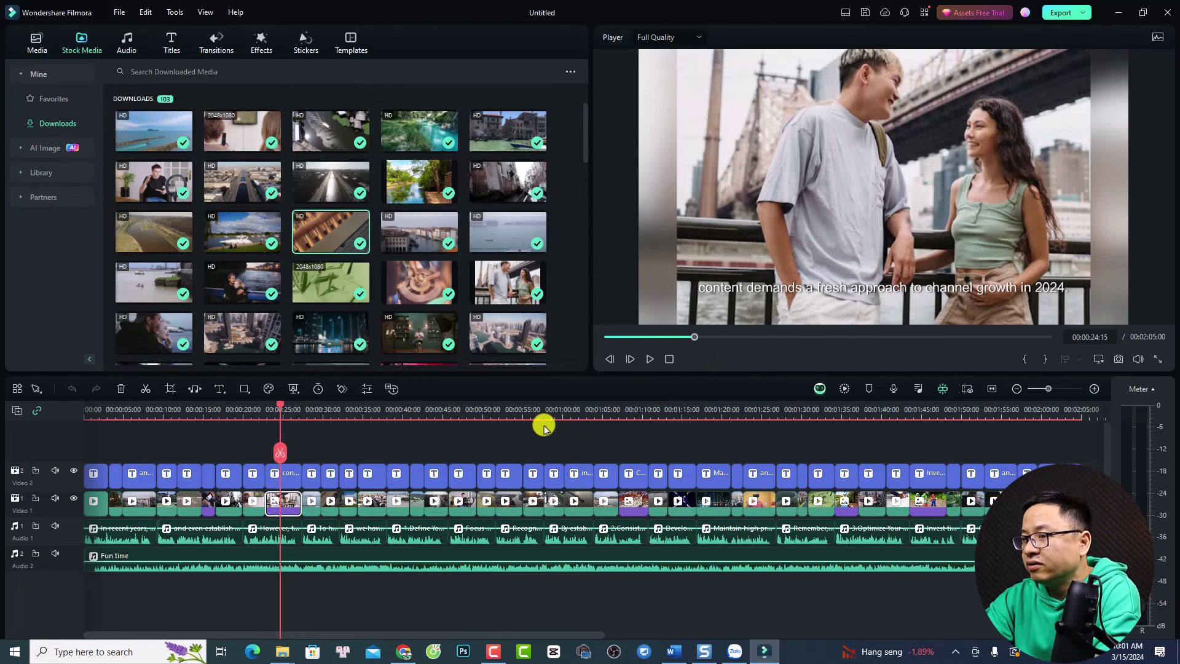
{"action": "left_click", "coordinate": [506, 410]}
{"action": "left_click_drag", "start_coordinate": [506, 408], "coordinate": [579, 429]}
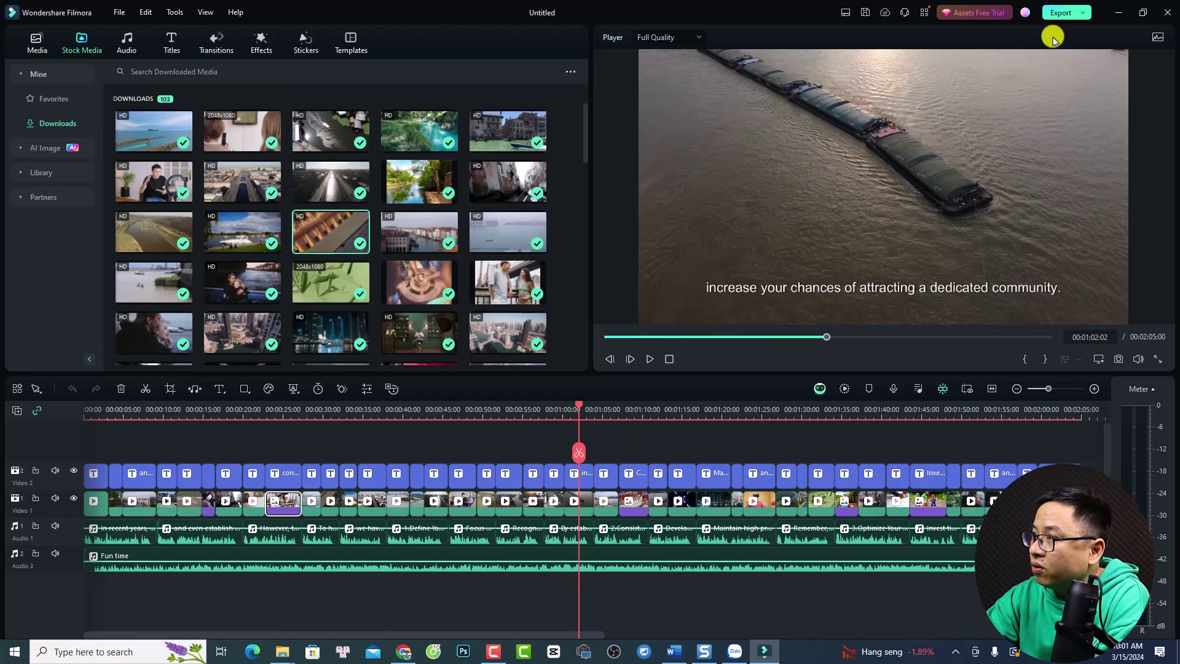
{"action": "left_click", "coordinate": [1068, 13]}
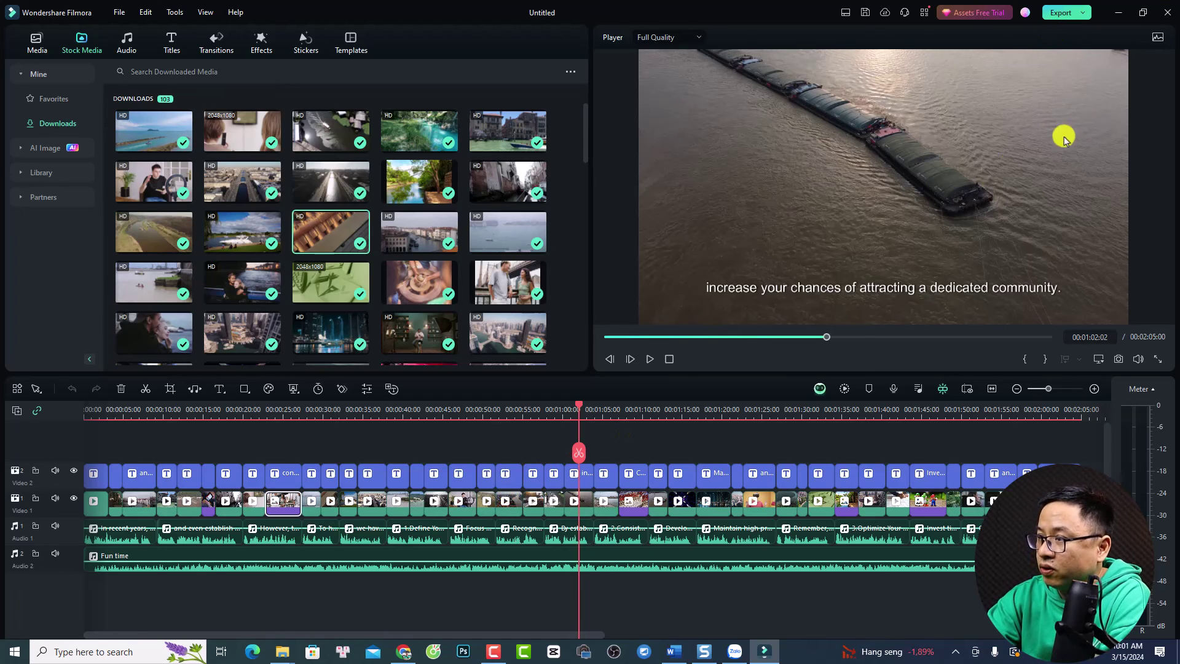